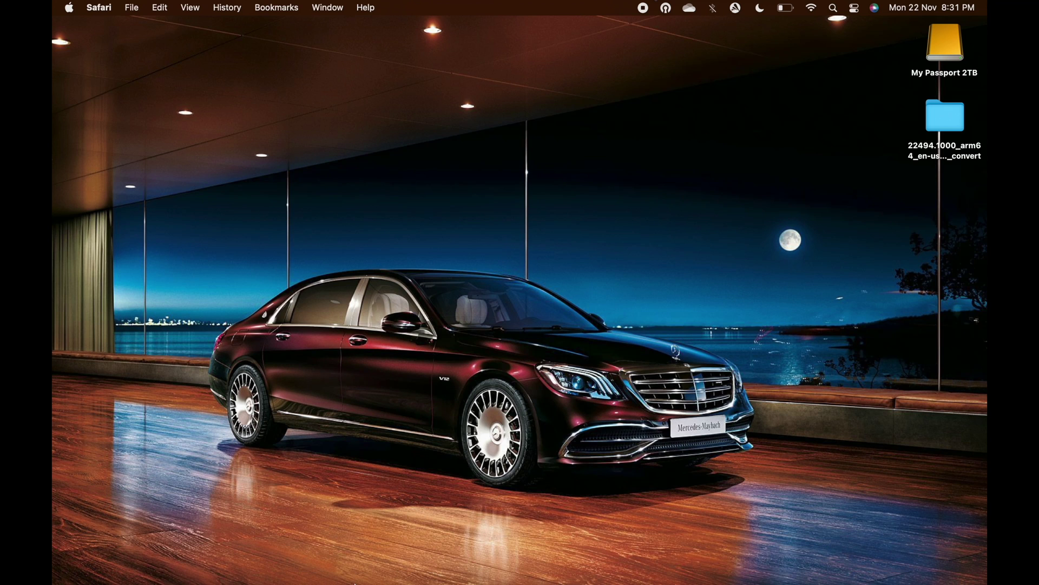
Bring Safari back with the VMware Fusion Public Tech Preview 21H1 download page showing
mouse_move(355, 584)
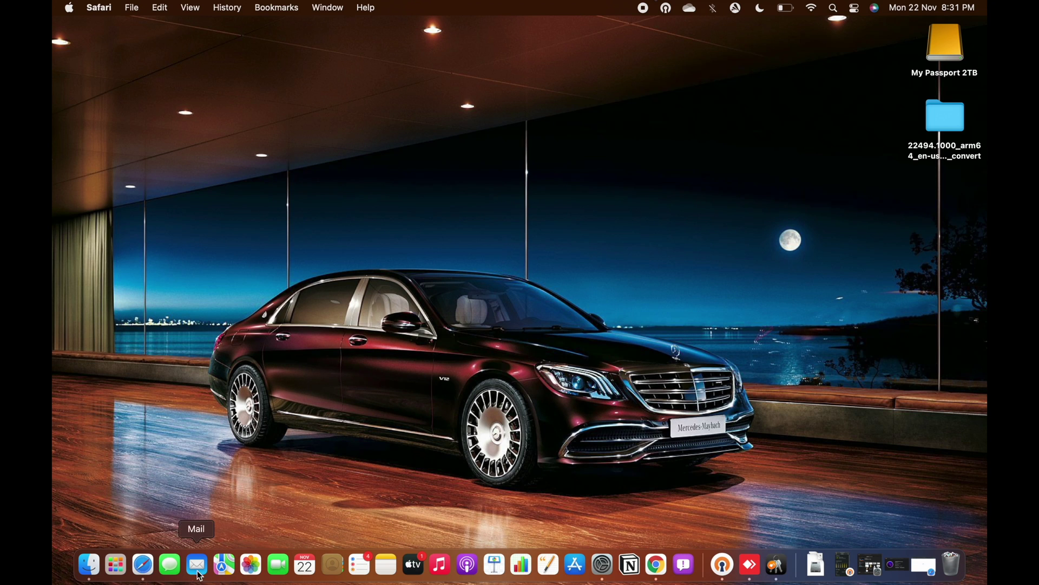
click(142, 566)
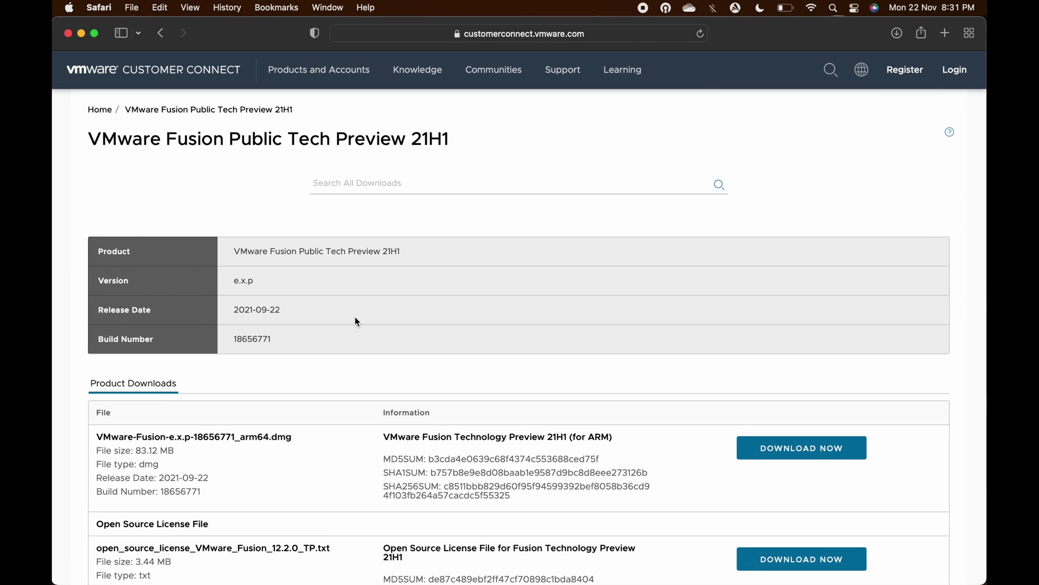
Scroll to the Fusion 21H1 for ARM package and choose DOWNLOAD NOW for the arm64.dmg
click(502, 32)
click(899, 222)
mouse_move(520, 72)
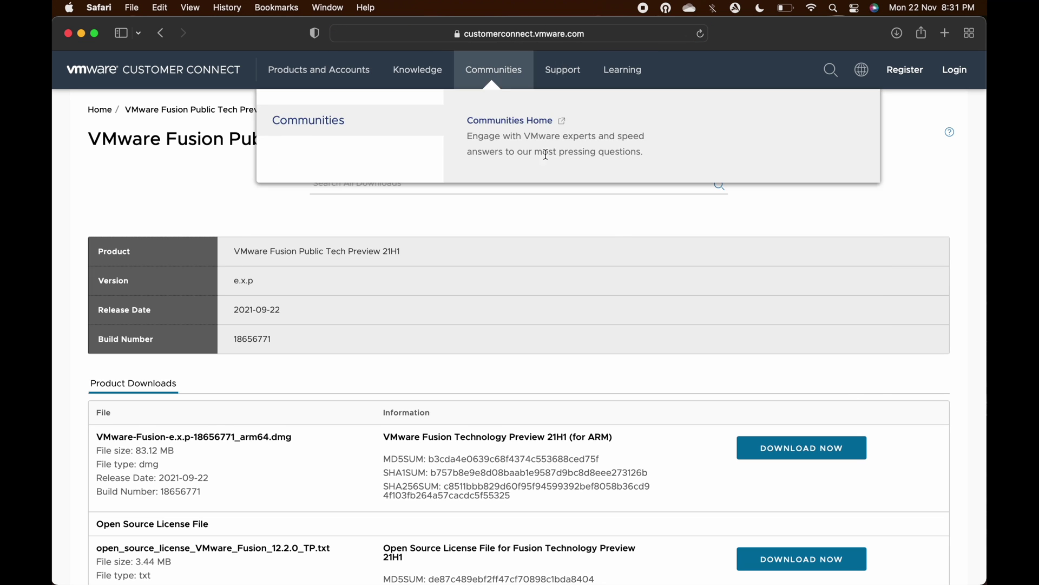
scroll(623, 245, down, 4)
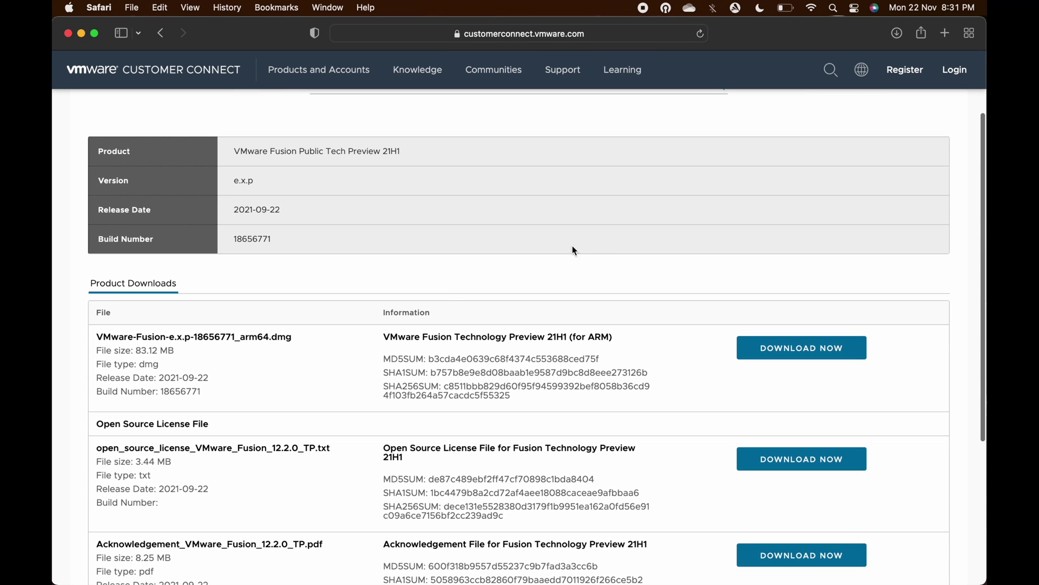
drag(383, 336, 615, 337)
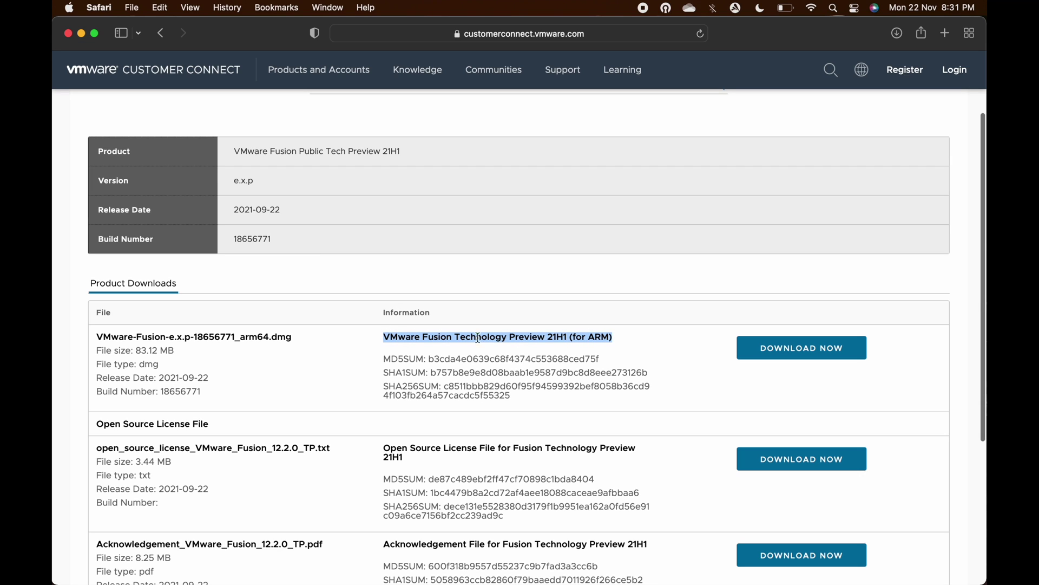
double_click(580, 338)
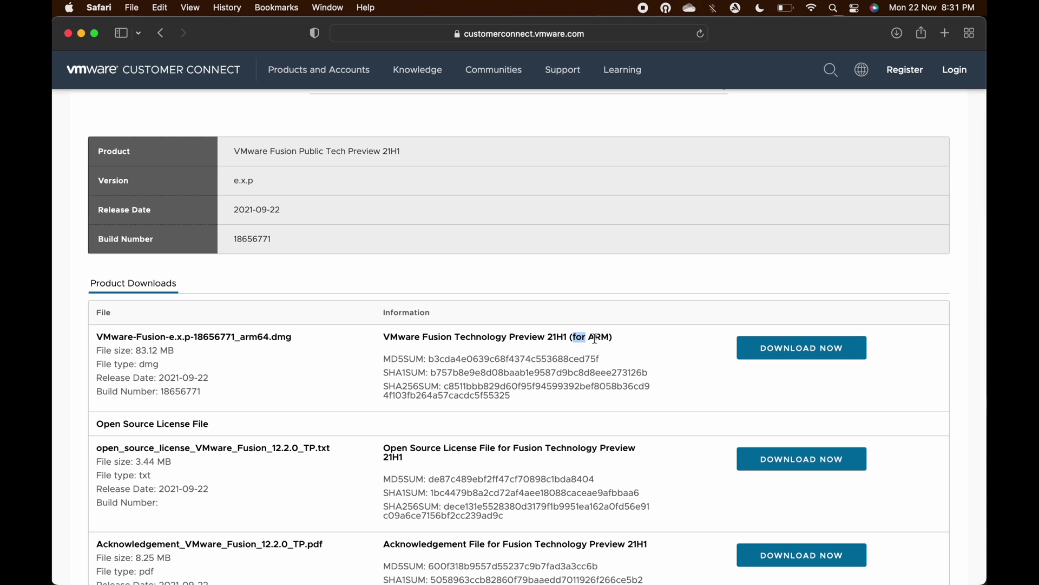
click(576, 338)
mouse_move(576, 338)
mouse_down()
mouse_move(615, 337)
mouse_move(587, 350)
mouse_up()
double_click(564, 335)
double_click(602, 338)
click(805, 373)
click(808, 351)
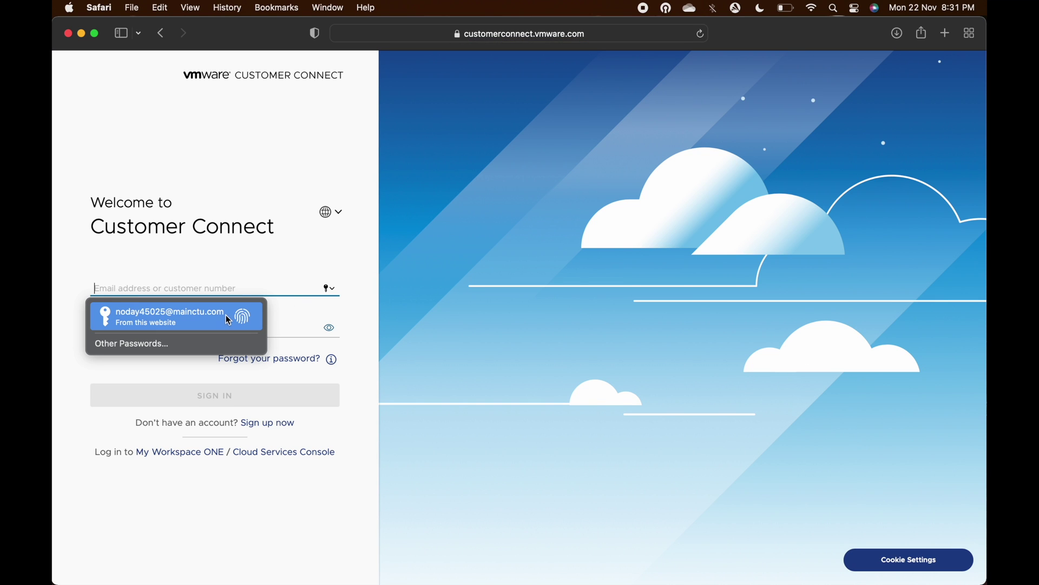
Sign in with the saved login and open the downloaded VMware-Fusion-e.x.p-18656771_arm64.dmg
click(227, 316)
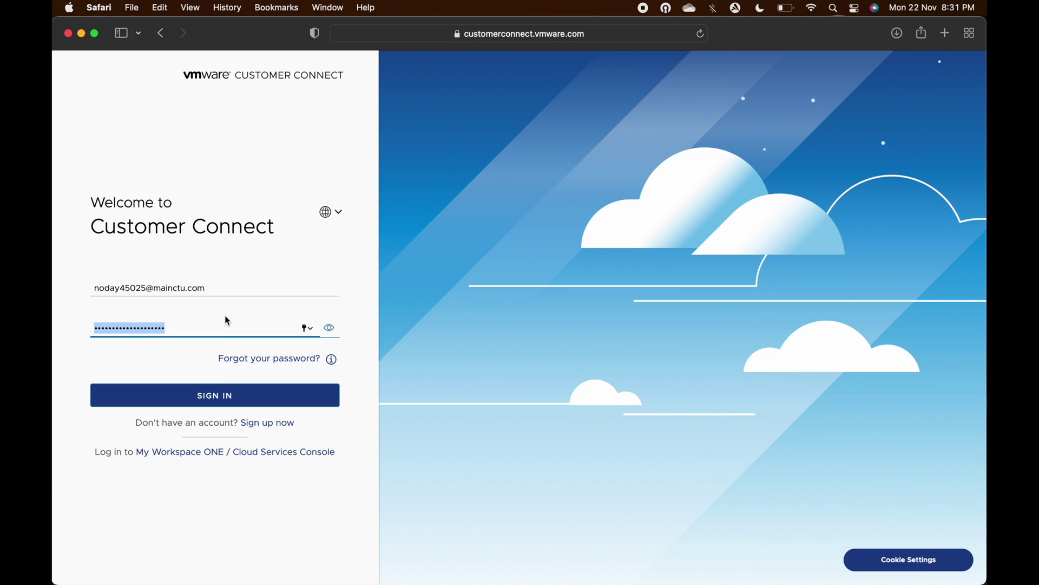
click(257, 408)
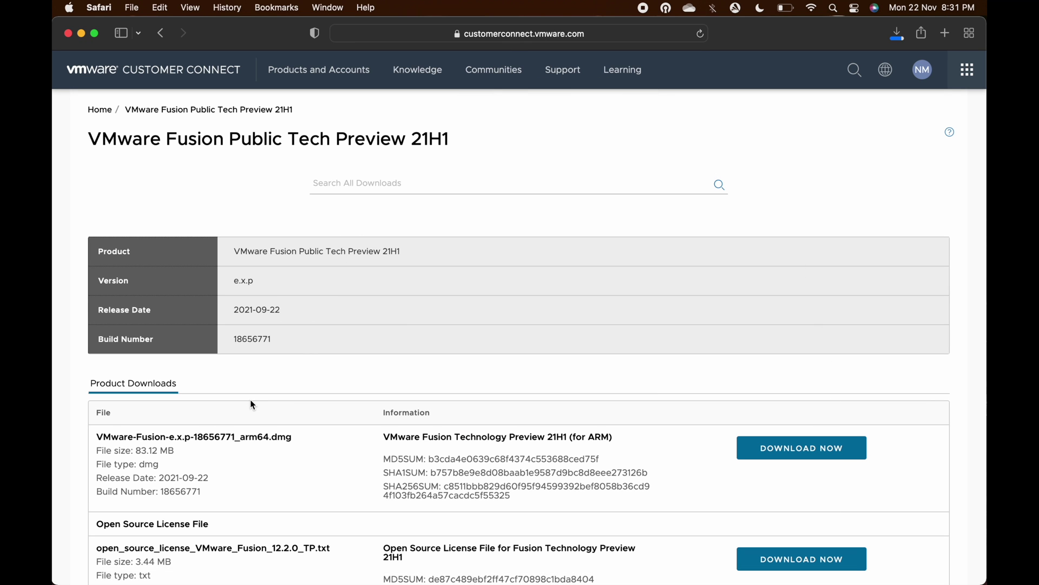
click(896, 34)
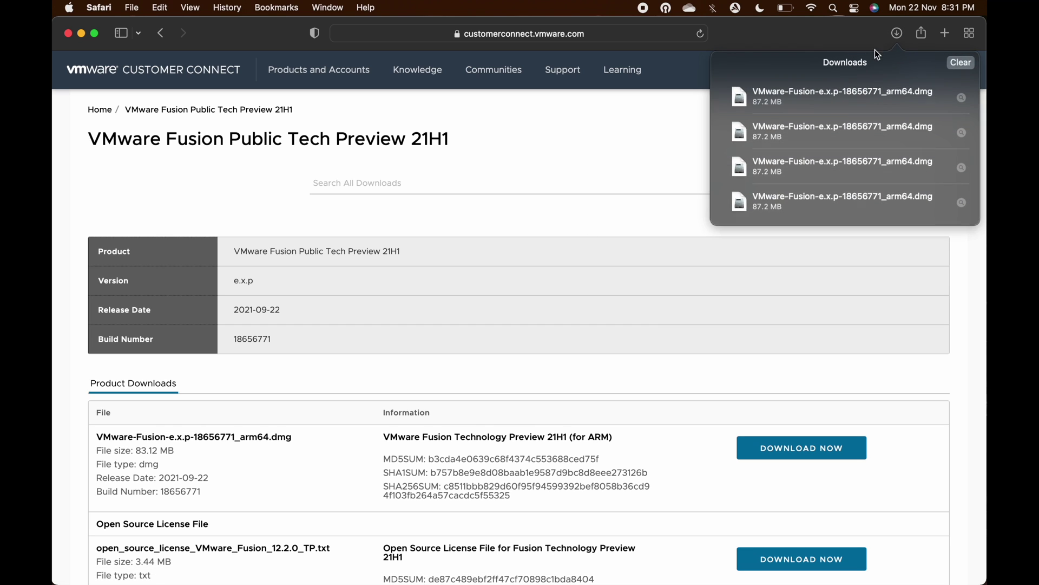
click(824, 91)
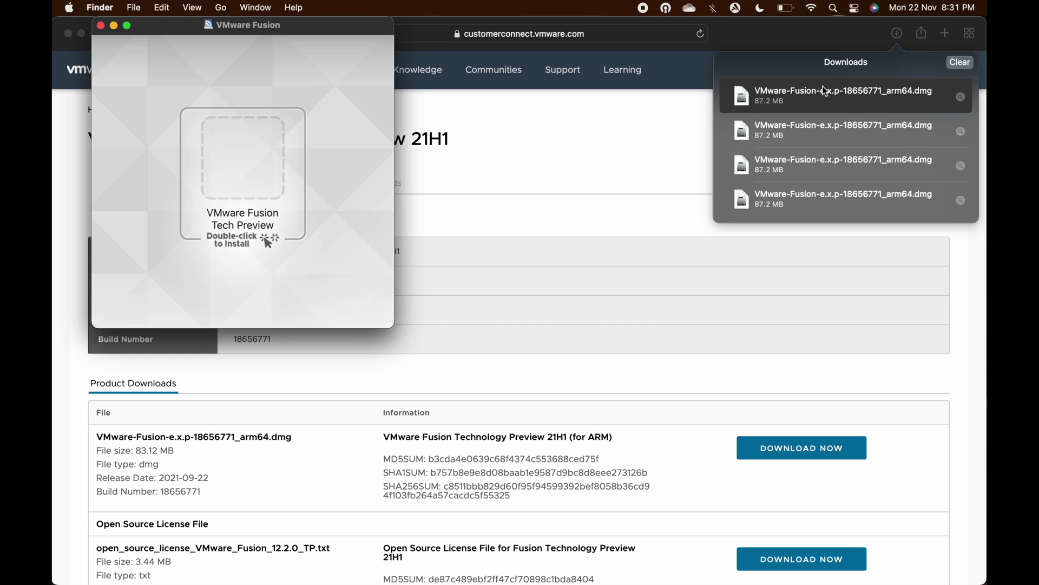
Launch VMware Fusion Tech Preview, allow the downloaded app, and authorize with the admin password
double_click(245, 173)
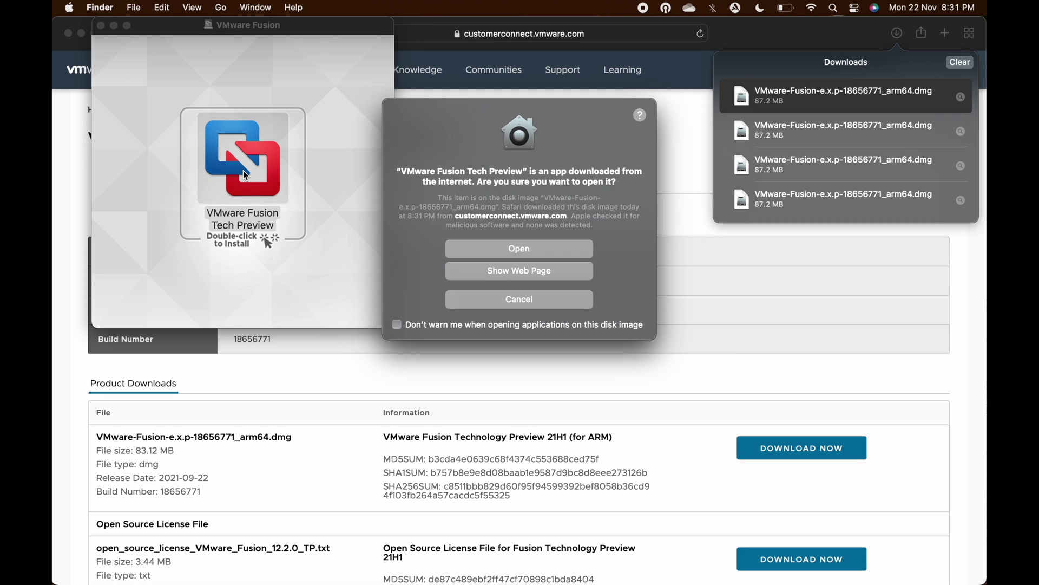
click(495, 252)
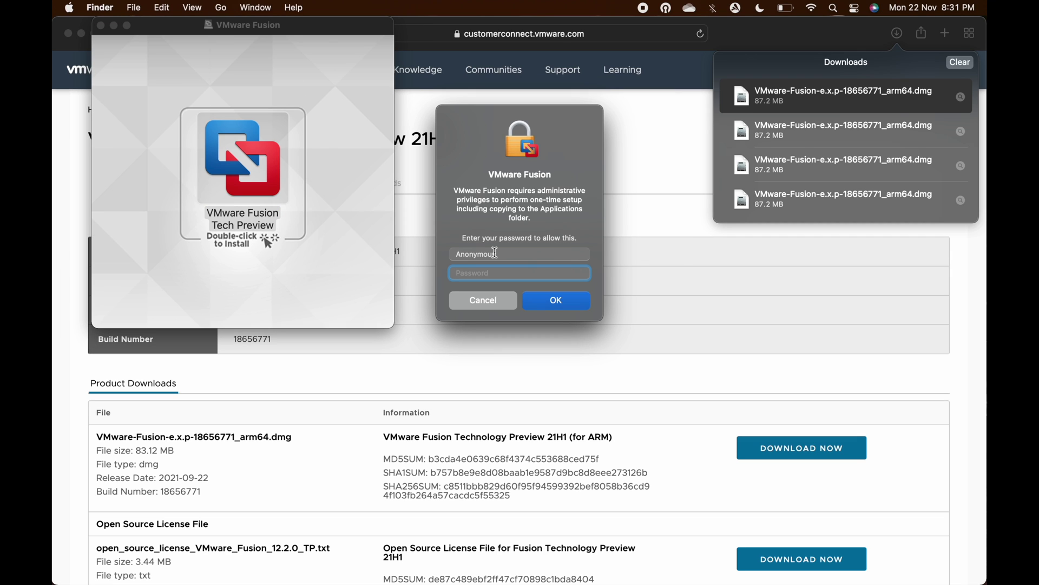
text(••••••)
key(Return)
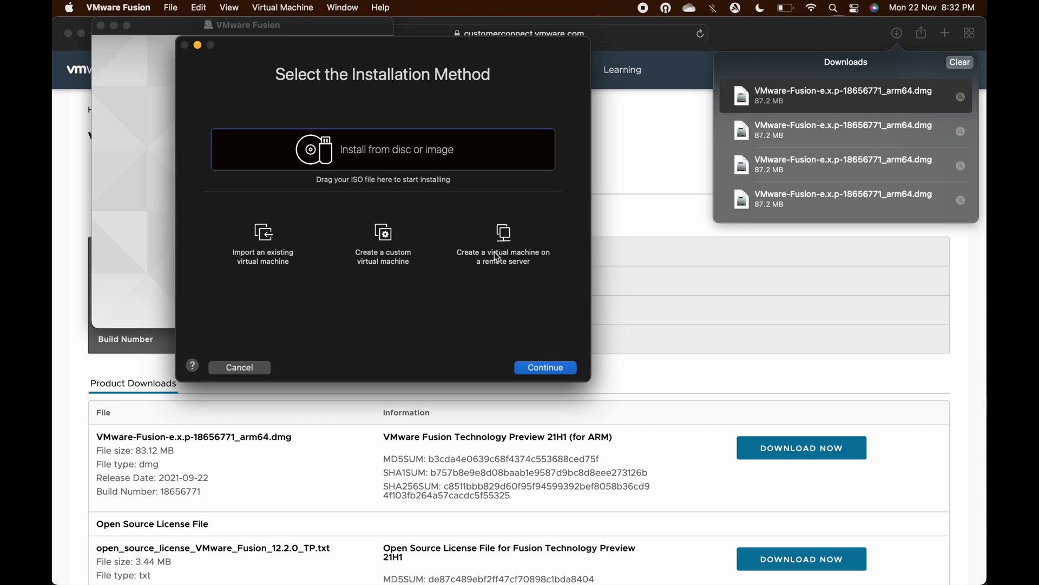
Create a custom Other 64-bit Arm virtual machine with a new virtual disk, choosing Customize Settings
click(385, 240)
click(534, 370)
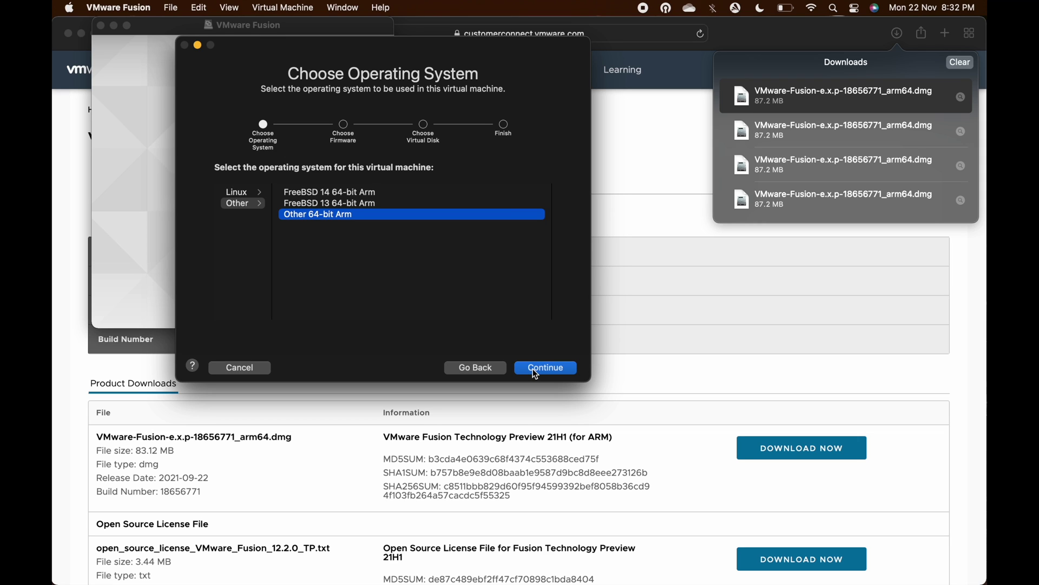
click(227, 201)
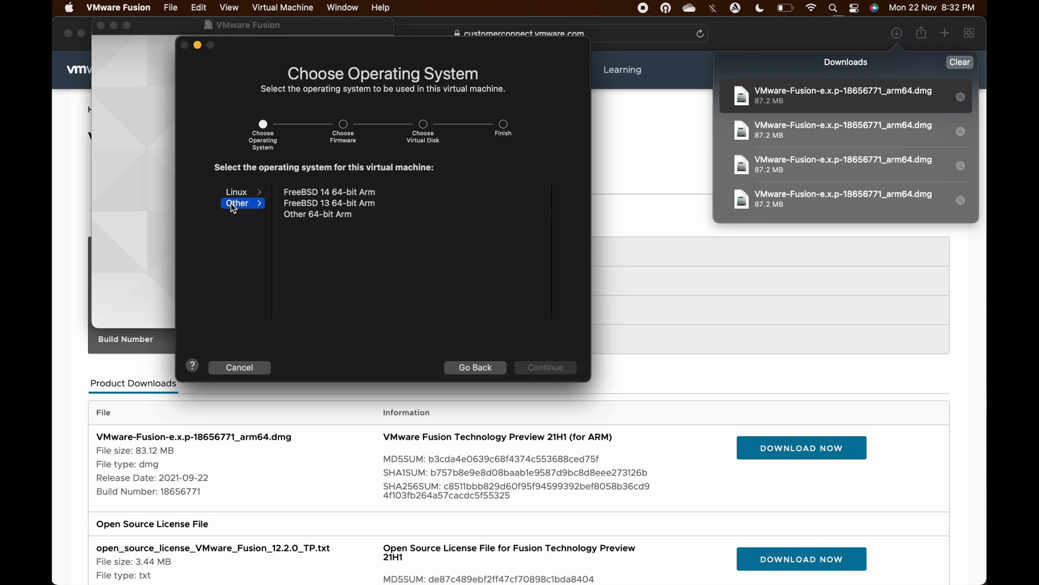
click(317, 221)
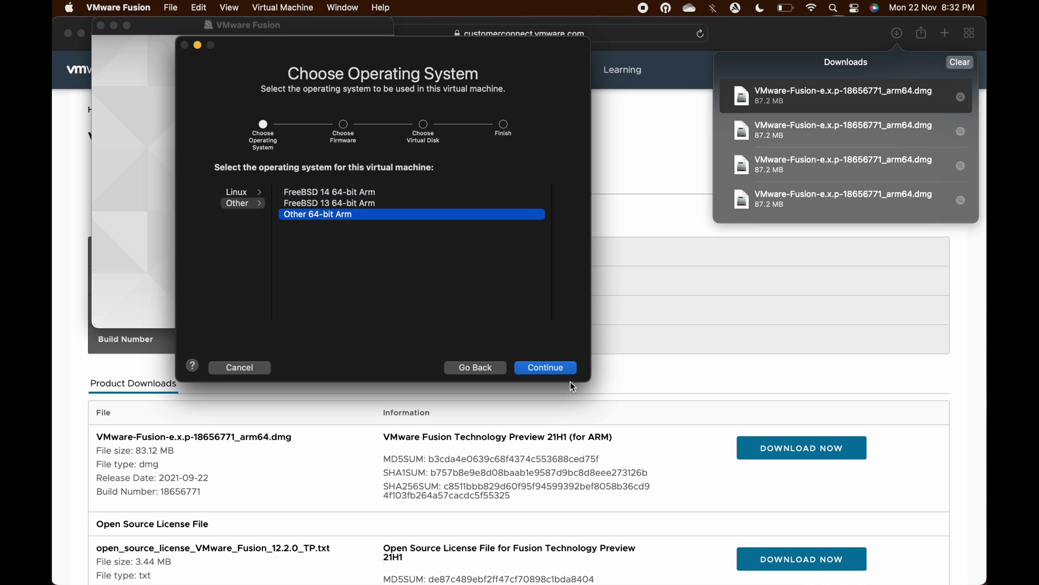
click(561, 366)
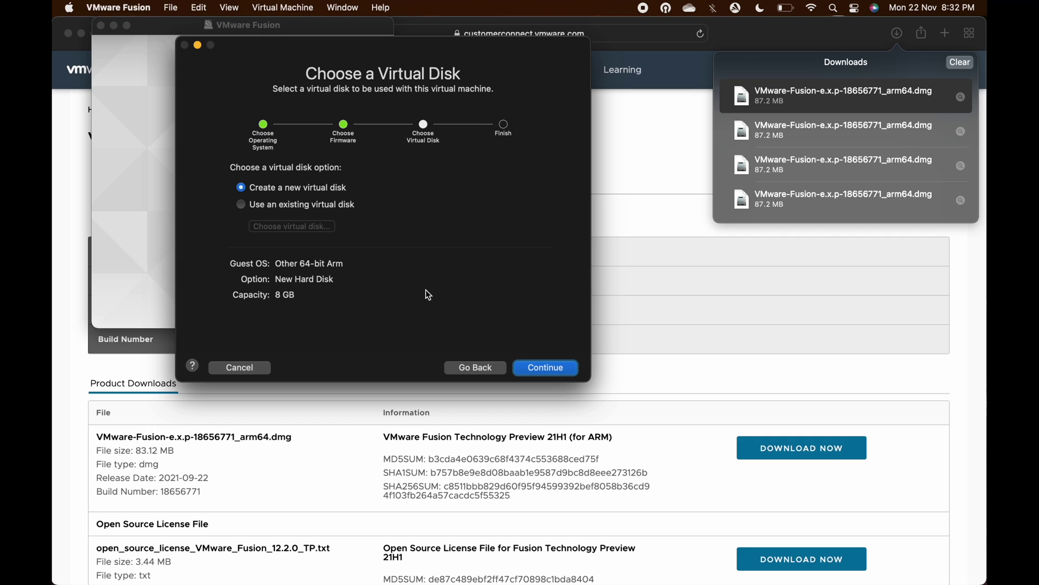
click(306, 189)
click(531, 366)
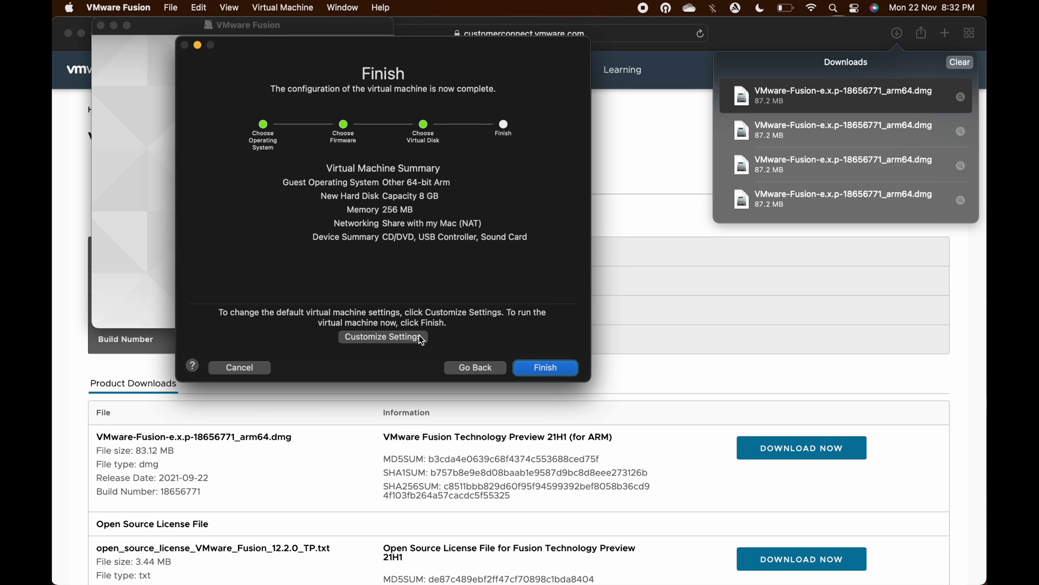
click(411, 338)
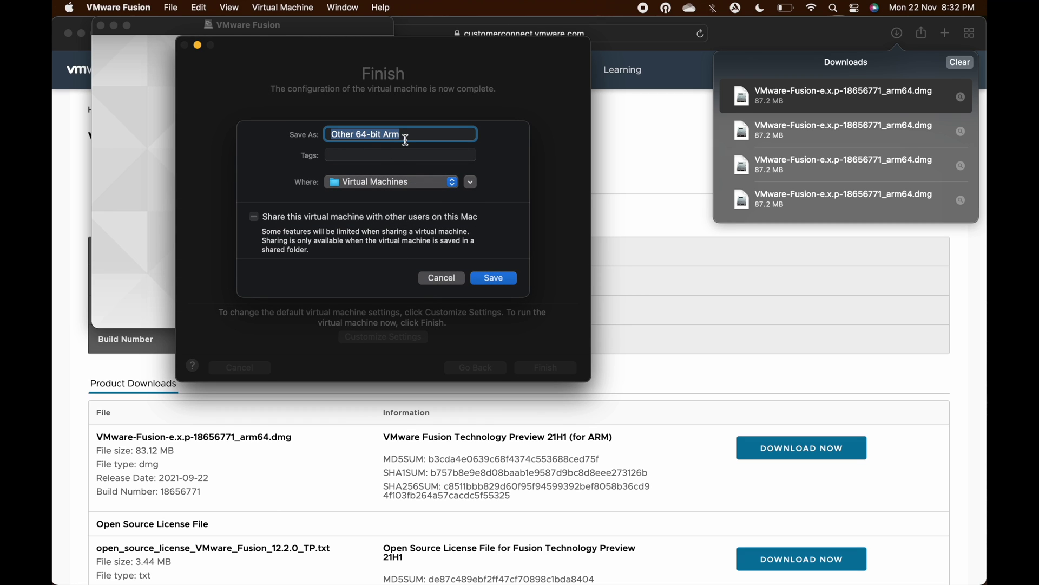
Name the virtual machine 'Windows 11' and store it on My Passport 2TB
text(Windows)
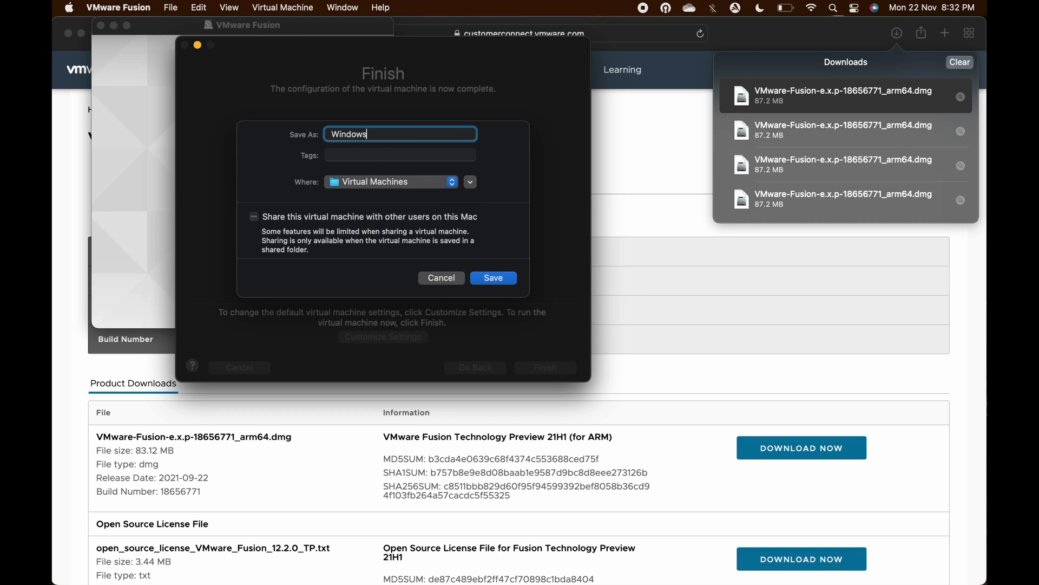
text( 11)
click(409, 183)
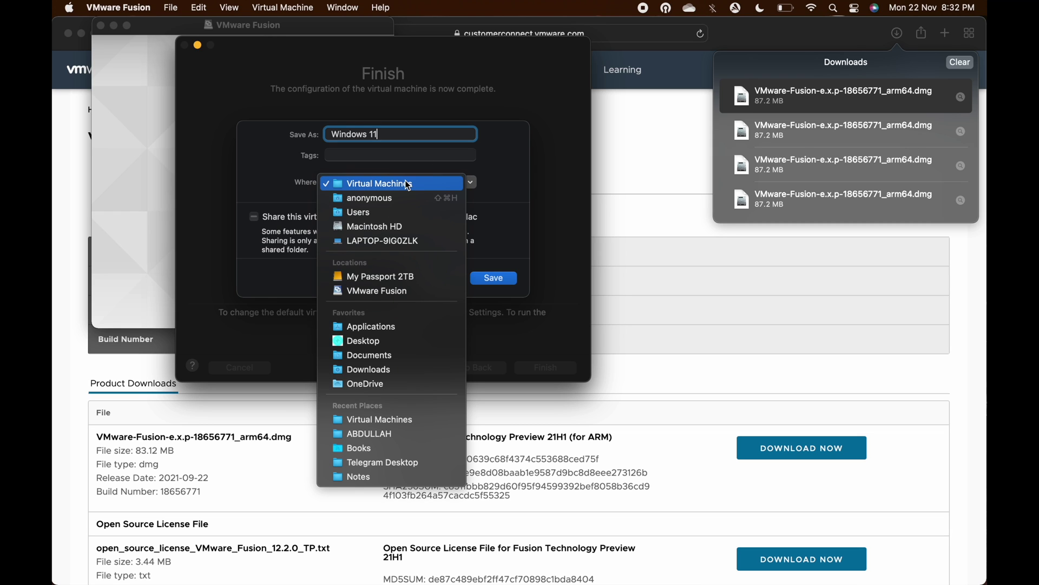
click(375, 277)
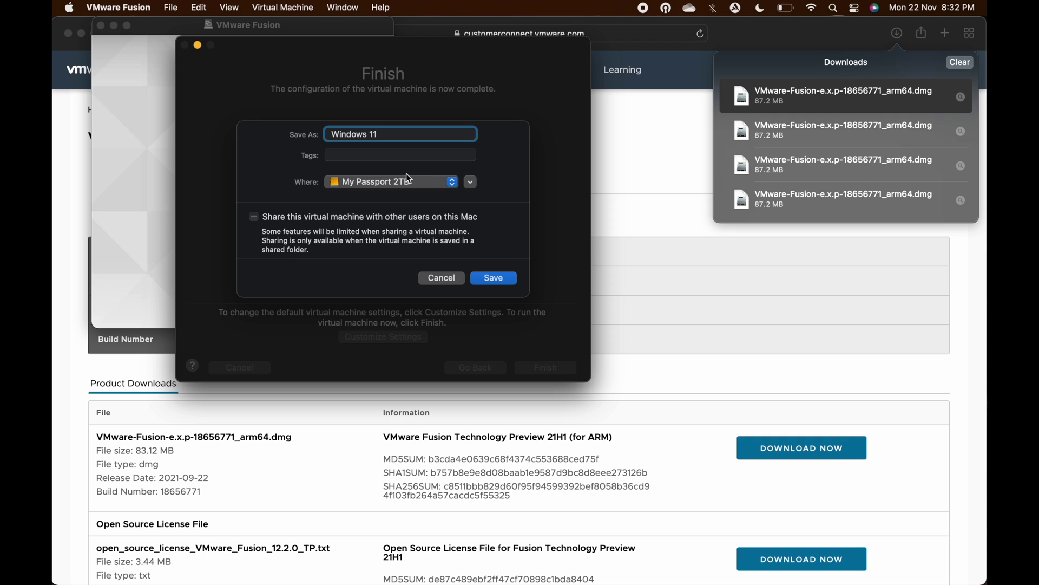
Save the VM, then give it 4 processor cores and 7168 MB of memory
click(493, 278)
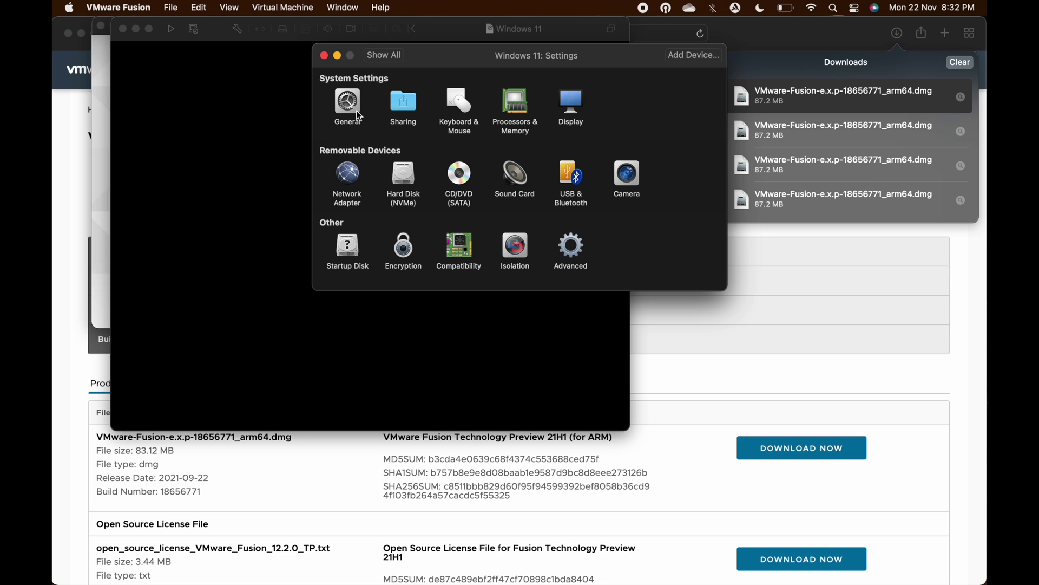
click(511, 108)
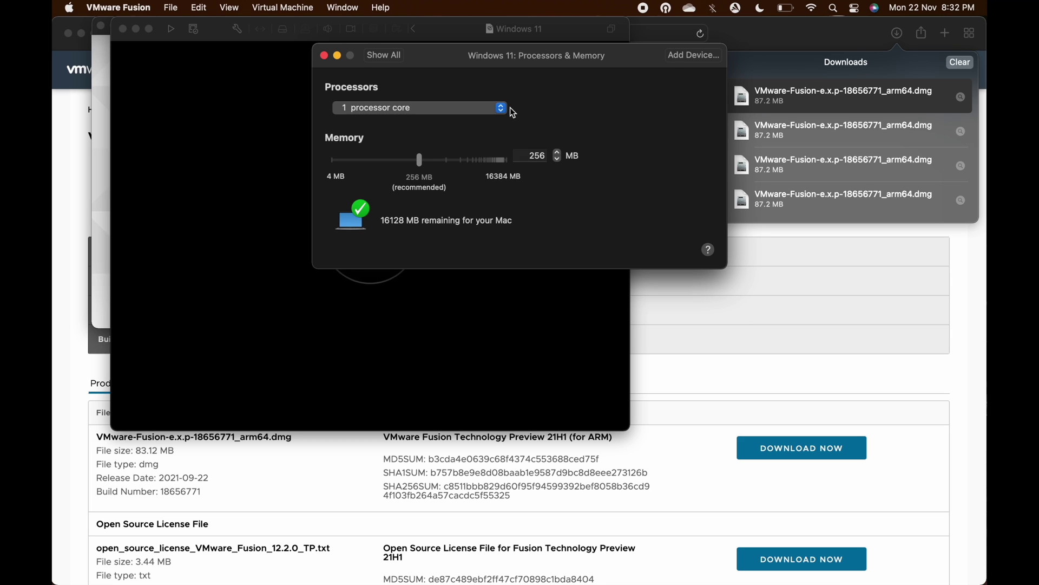
click(473, 108)
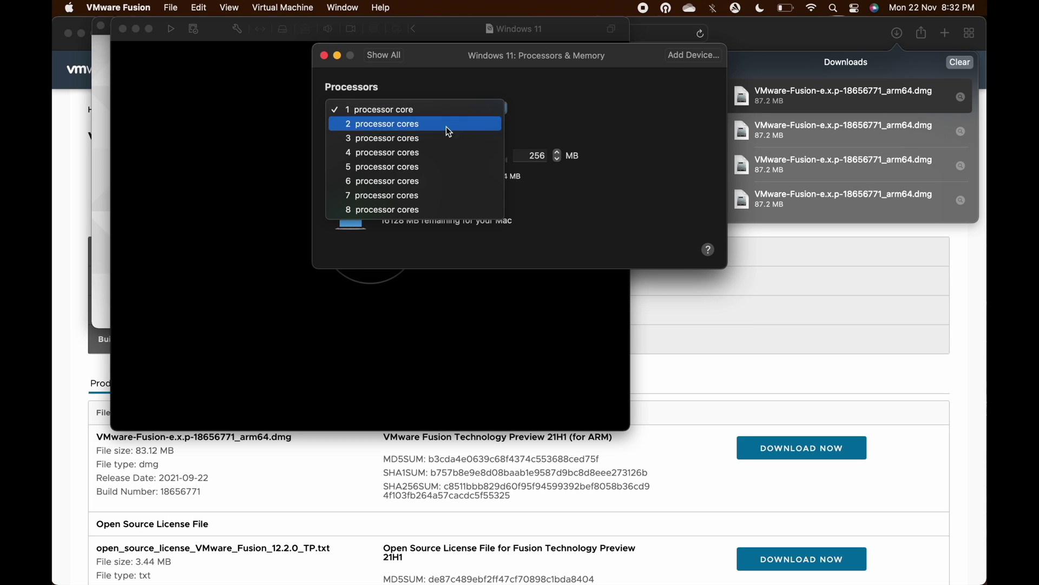
click(427, 152)
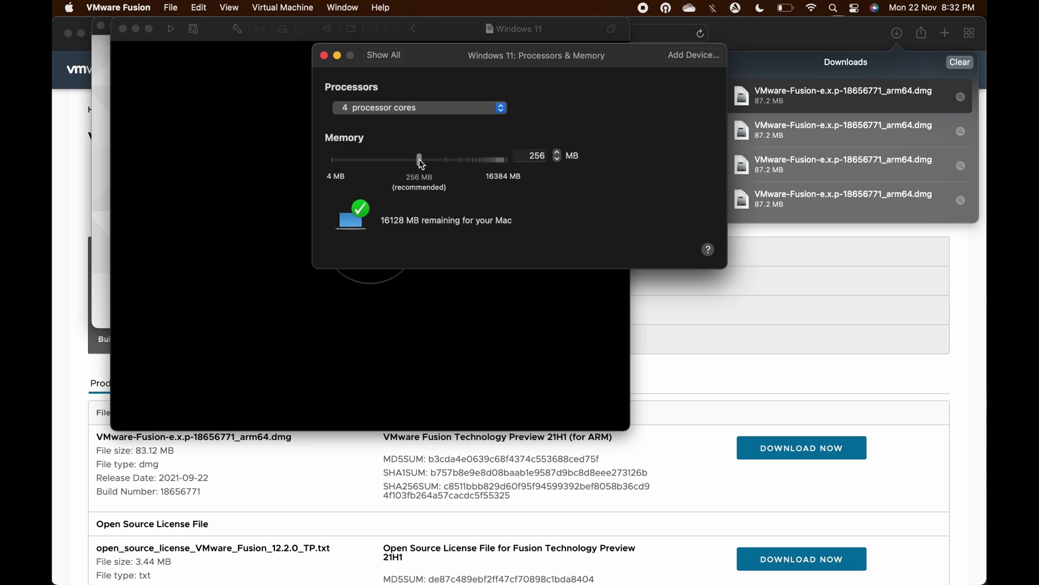
drag(420, 161, 492, 167)
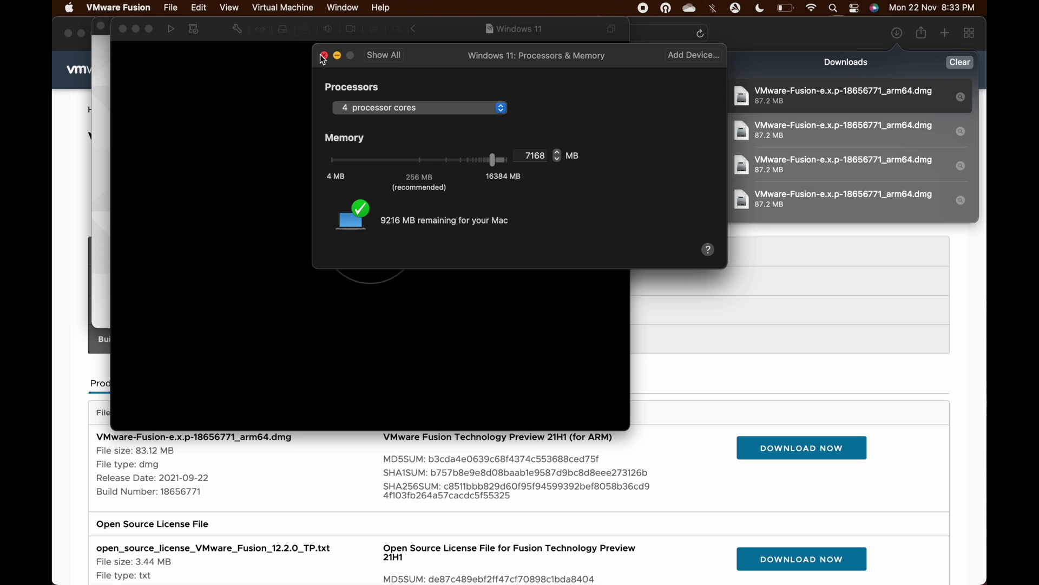
click(383, 56)
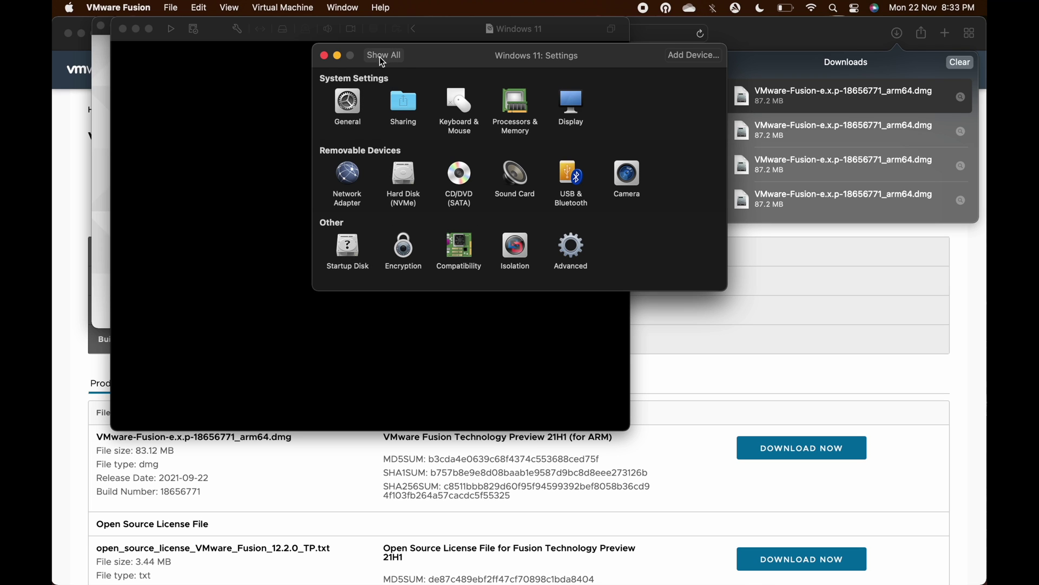
Set the virtual hard disk to a SATA bus and 25 GB, then open CD/DVD settings
click(403, 176)
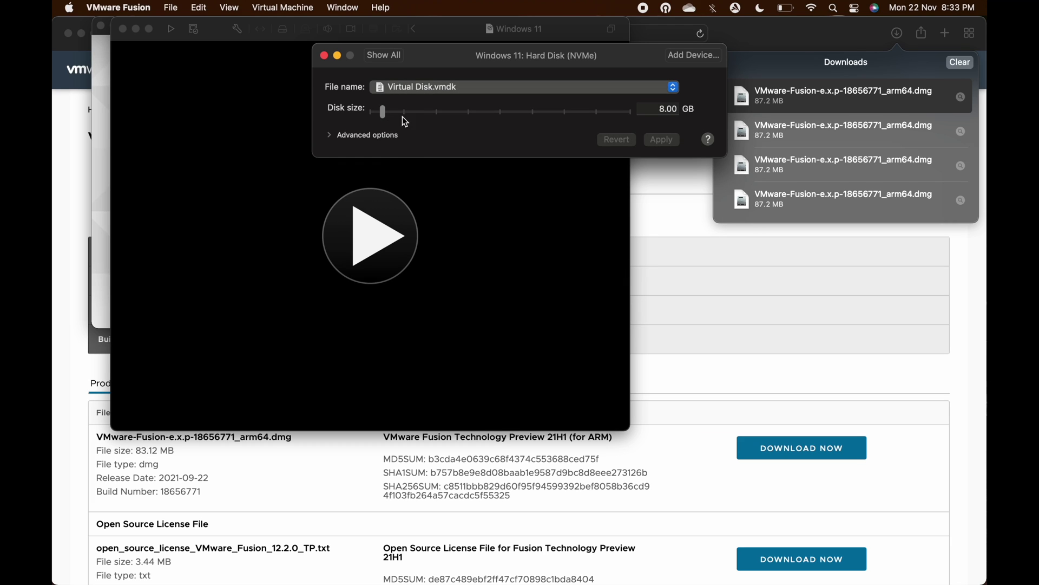
click(329, 136)
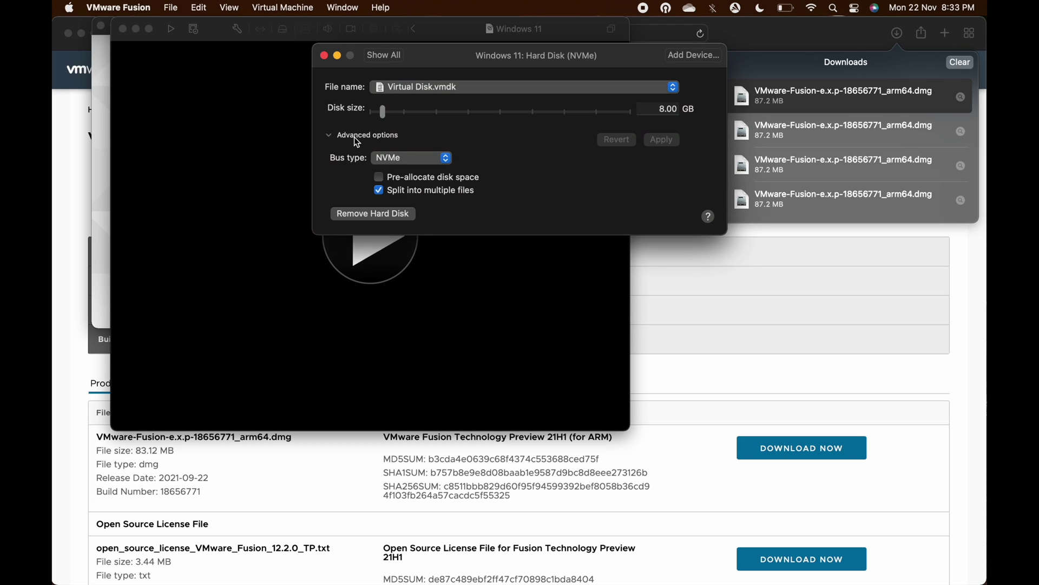
click(394, 161)
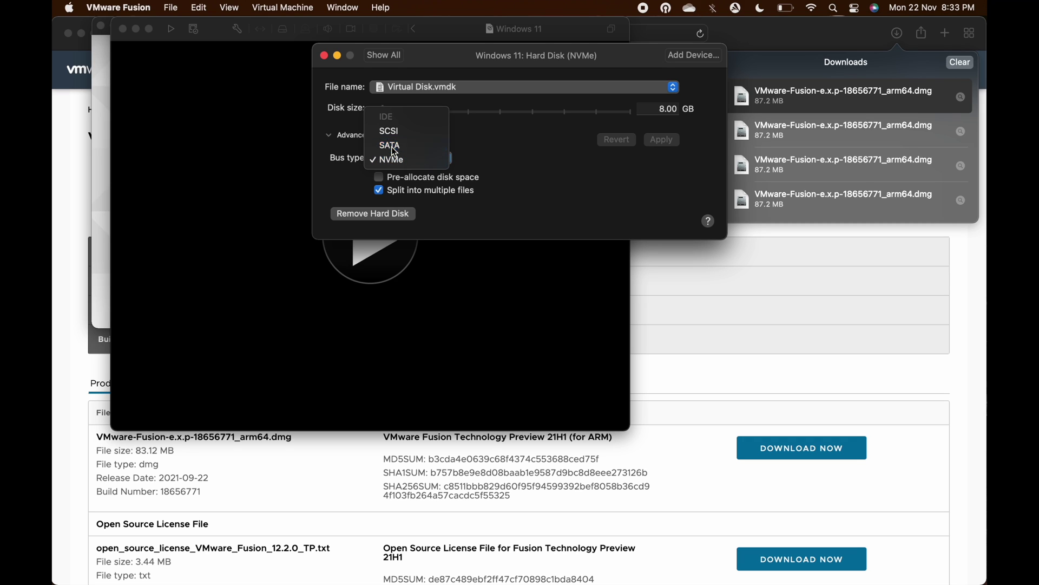
click(391, 145)
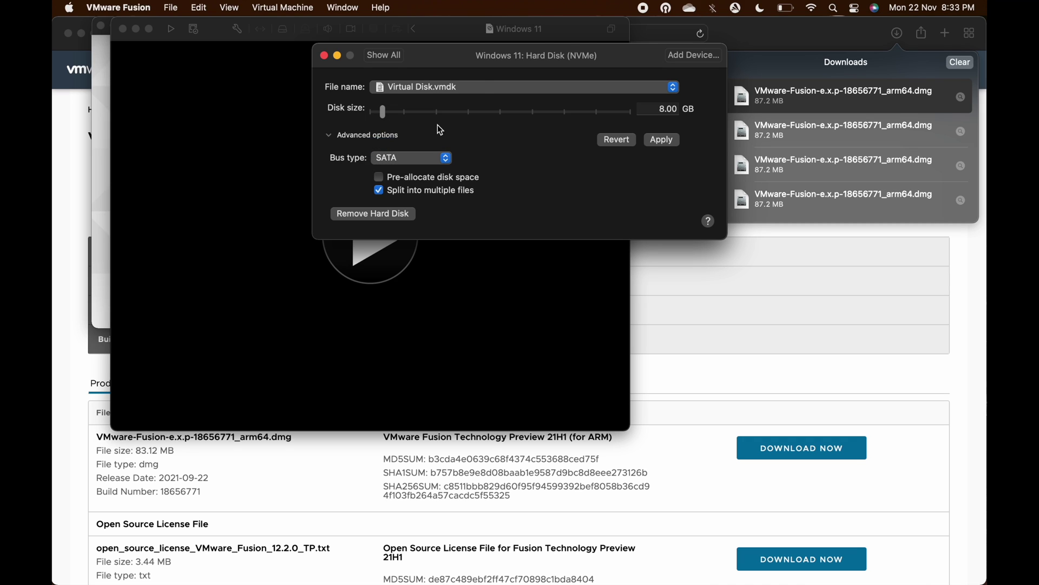
click(666, 112)
text(25)
click(660, 140)
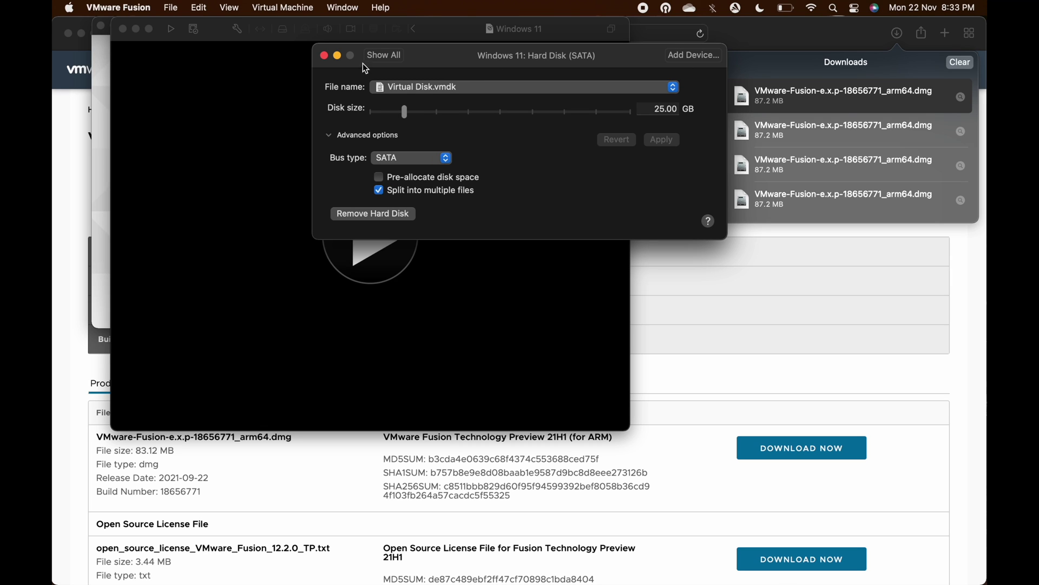
click(382, 56)
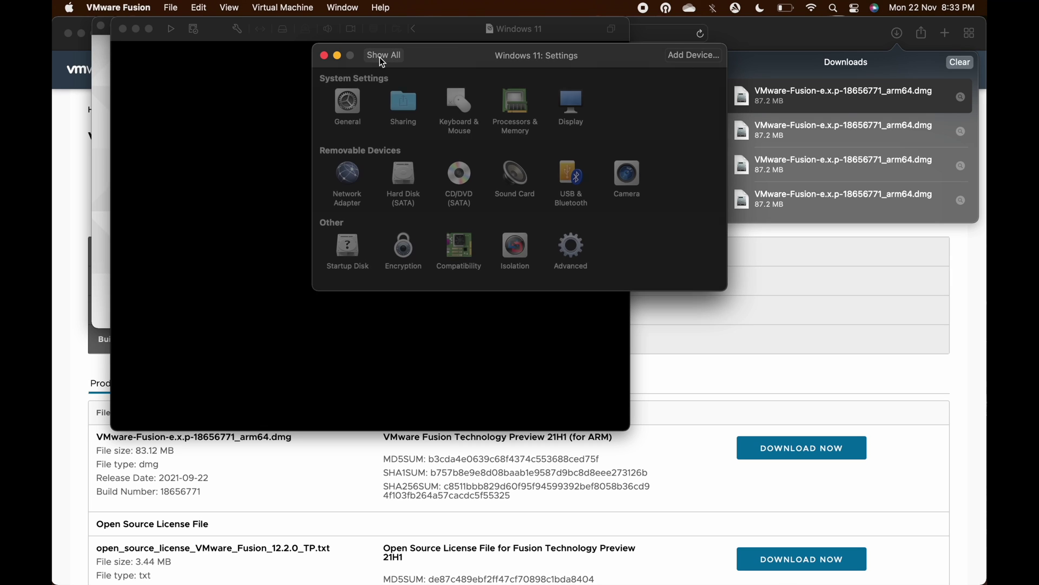
click(457, 176)
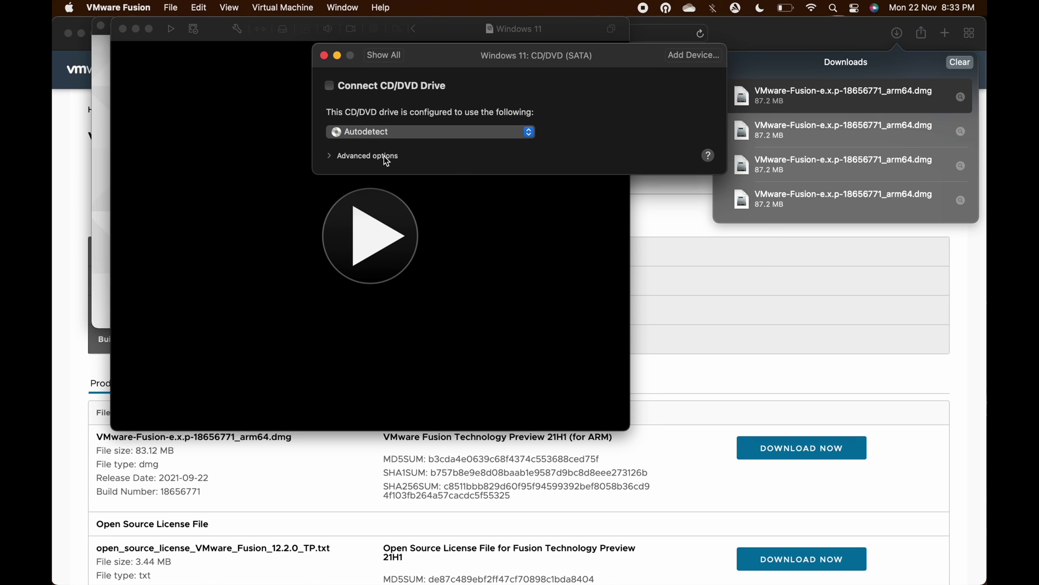
Use 22494.1000_PROFESSIONAL_ARM64_EN-US.ISO from the Desktop's Windows build folder as the CD/DVD disc image
click(334, 157)
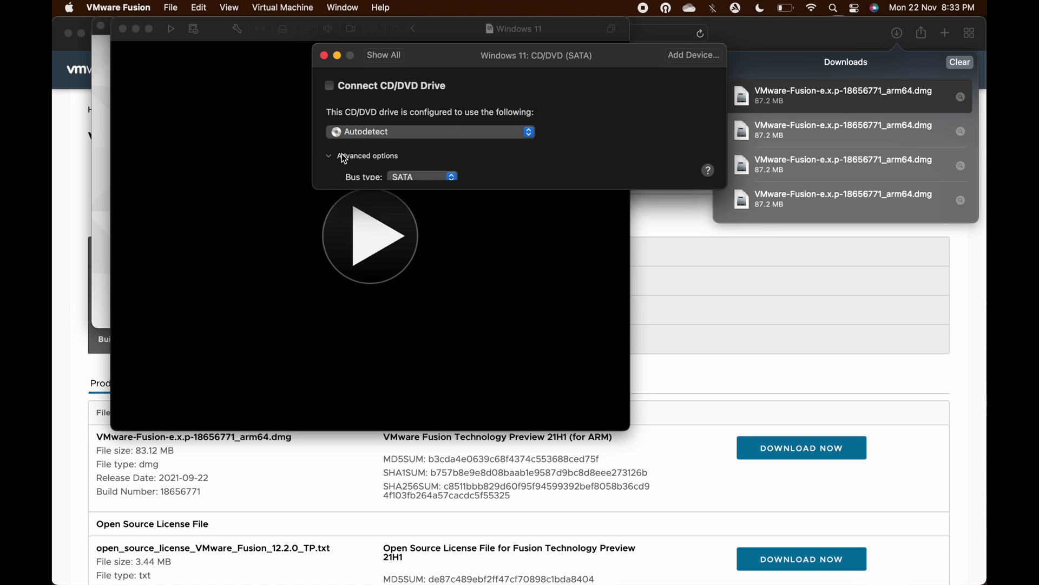
click(386, 132)
click(386, 154)
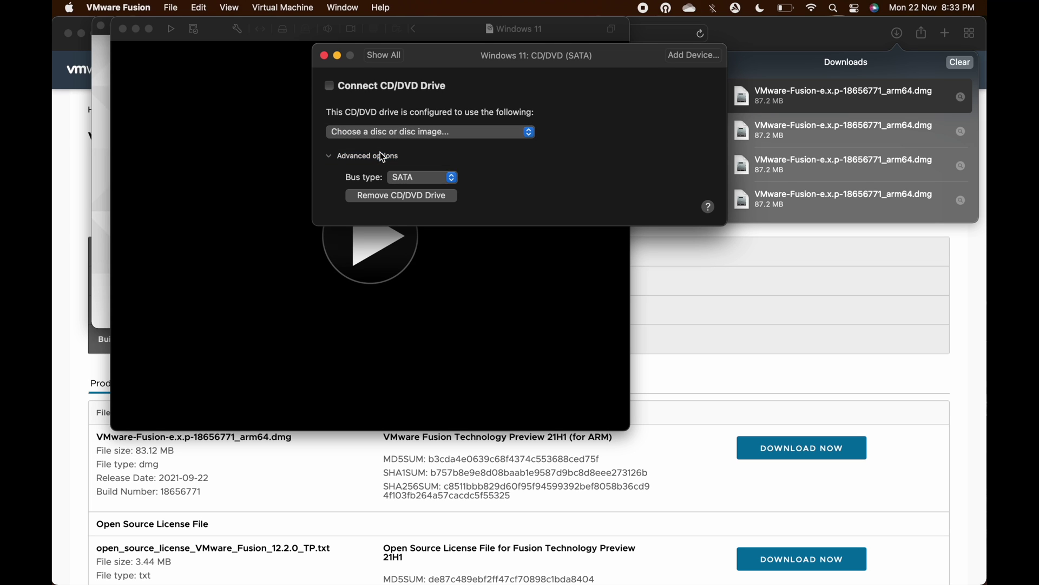
click(306, 171)
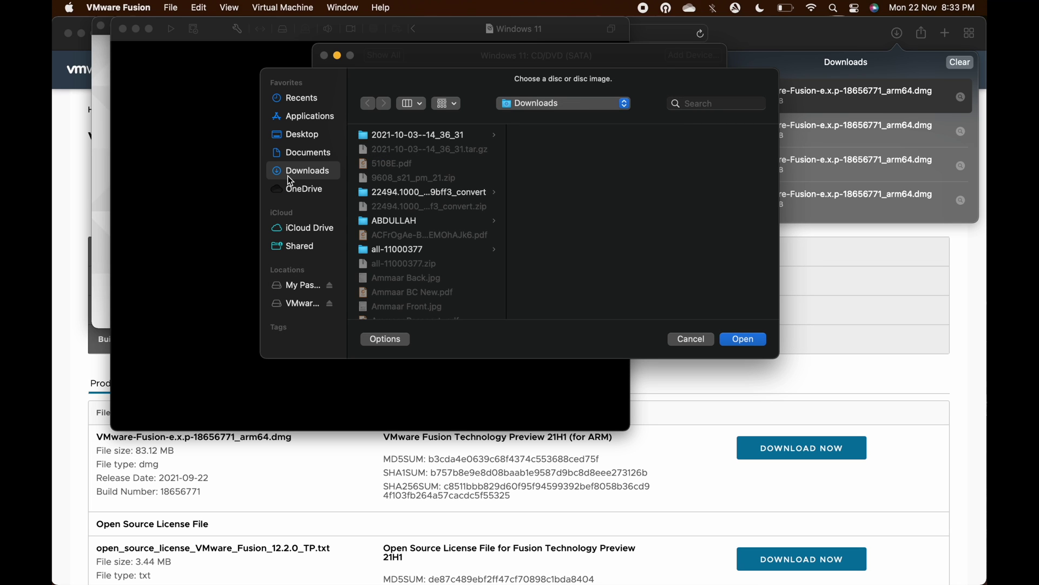
click(298, 135)
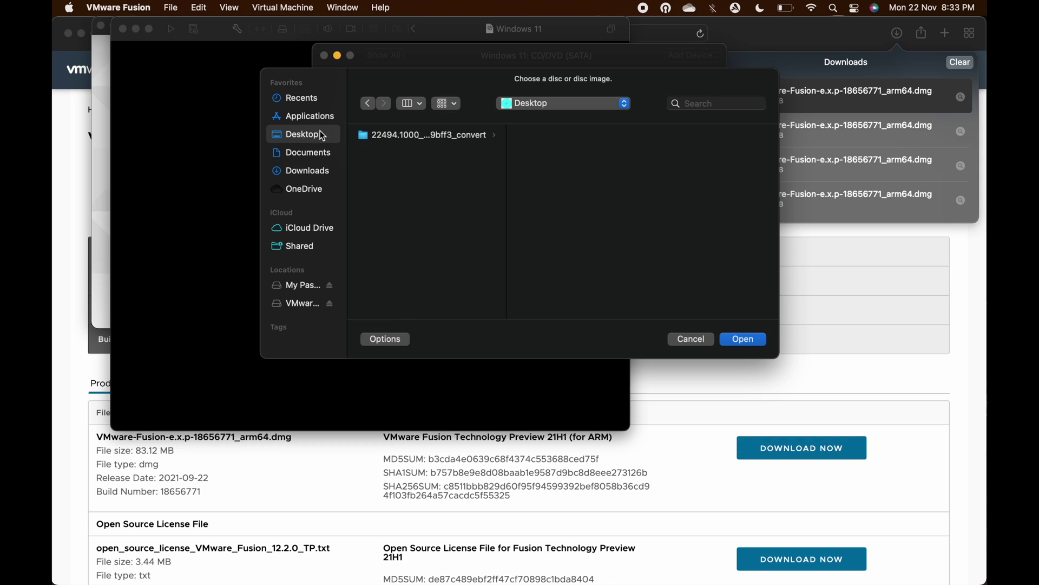
click(388, 136)
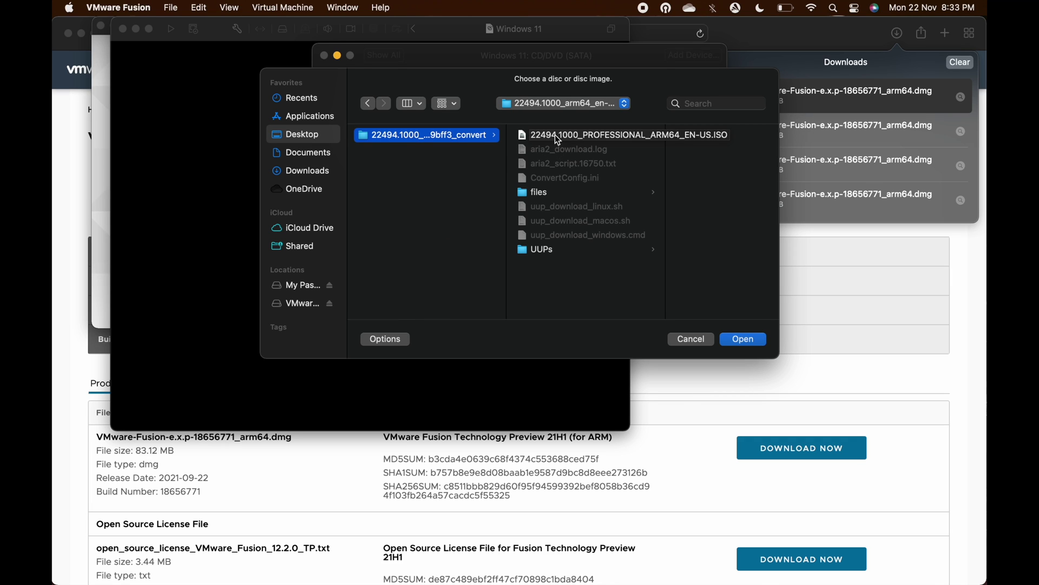
click(558, 139)
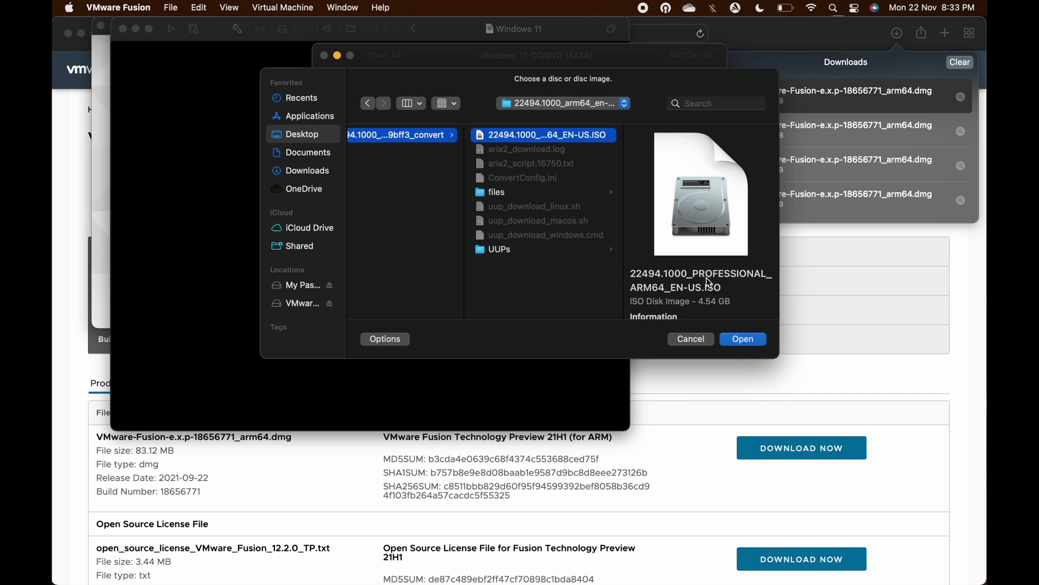
click(741, 341)
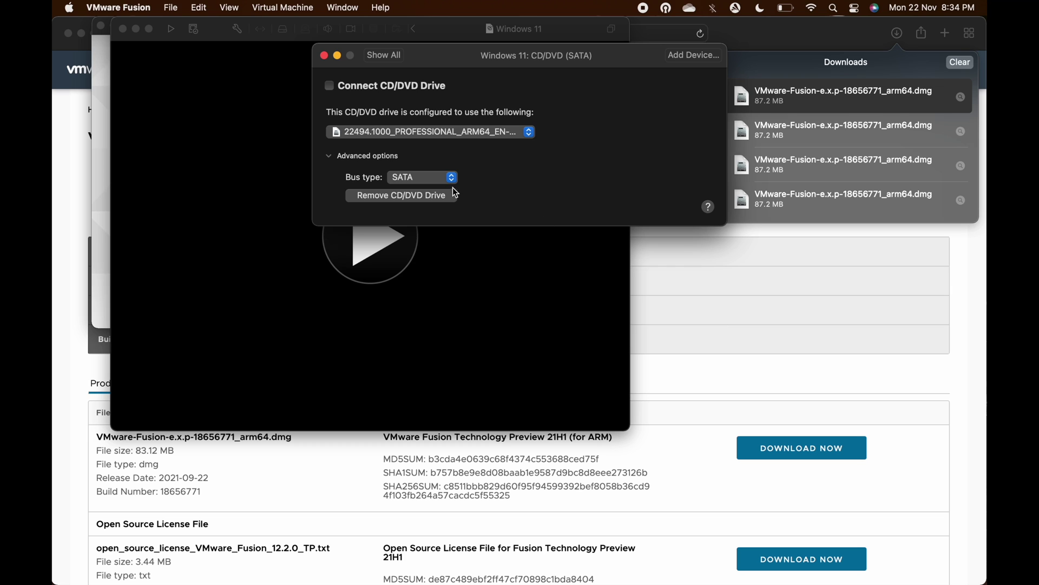
Connect the CD/DVD drive and close the VM settings window
click(397, 55)
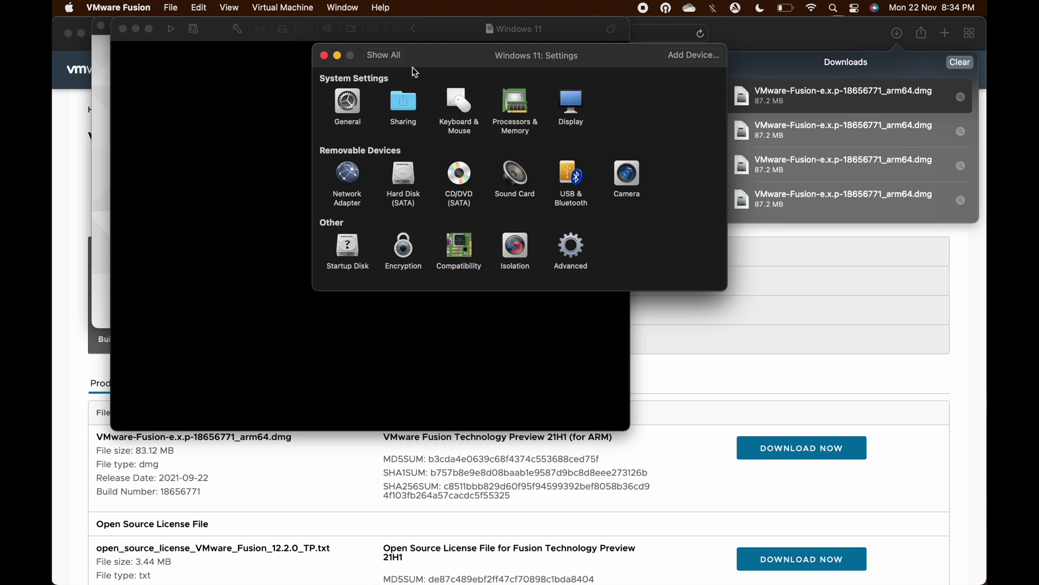
click(459, 178)
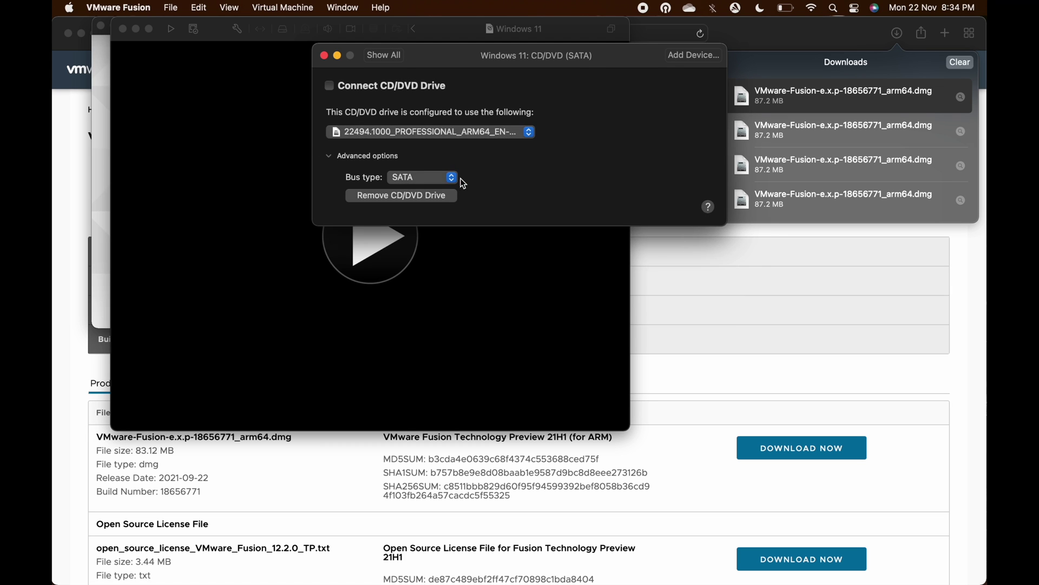
click(350, 86)
click(384, 56)
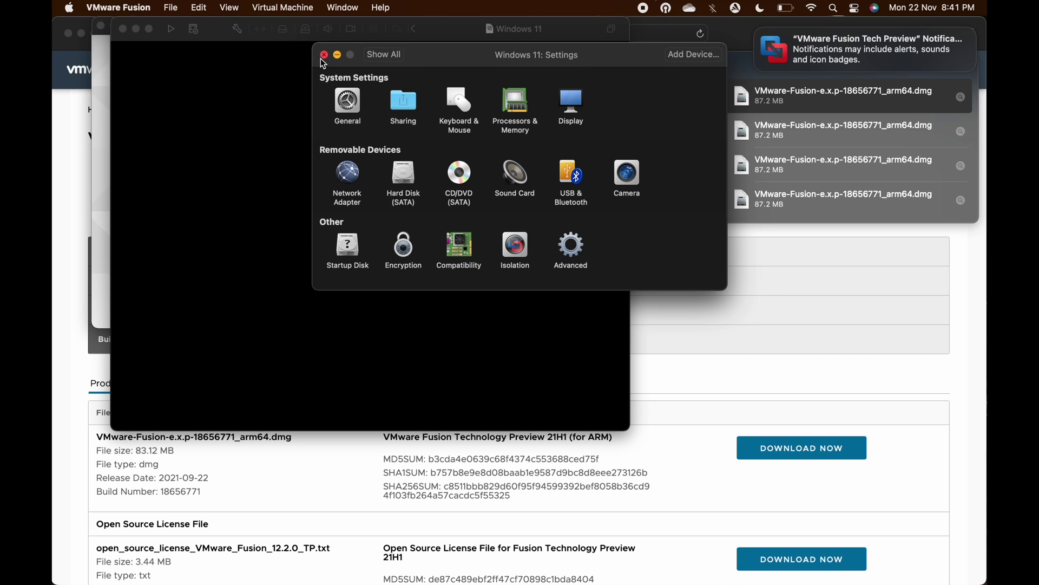
click(324, 55)
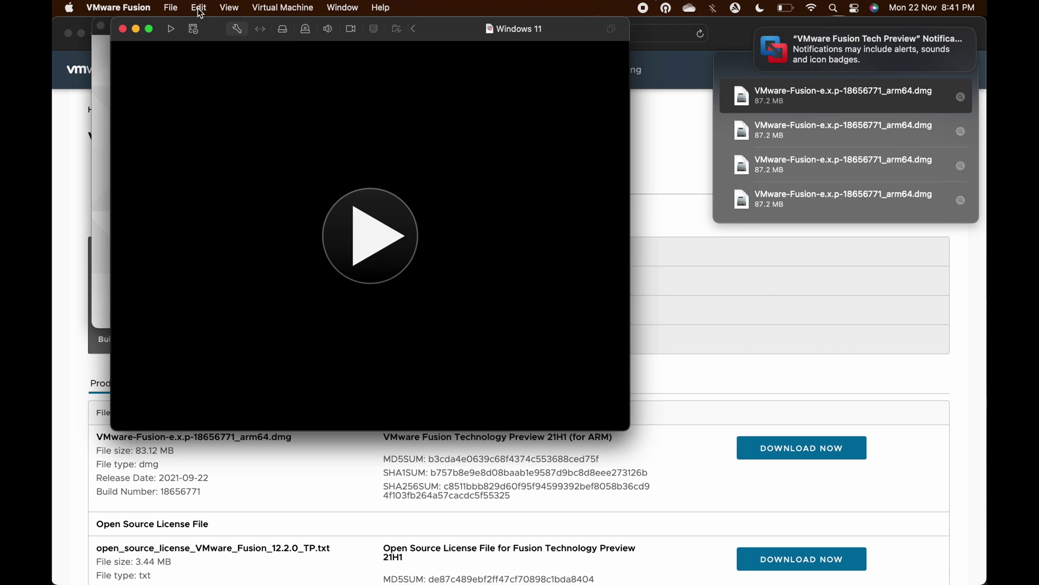
Quit VMware Fusion and show the package contents of the Windows 11 VM on My Passport 2TB
click(119, 6)
click(119, 176)
mouse_move(986, 584)
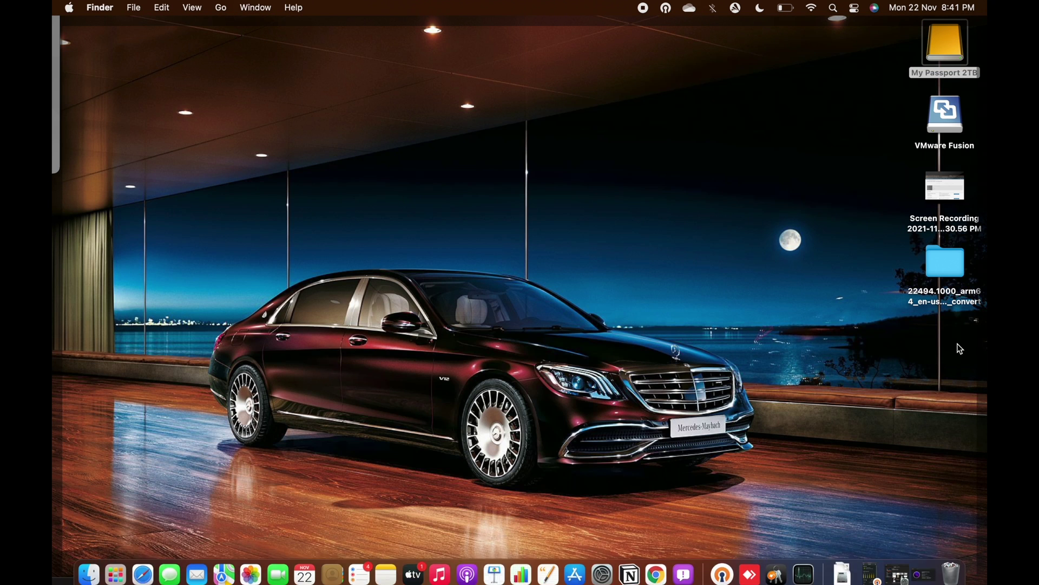
double_click(943, 48)
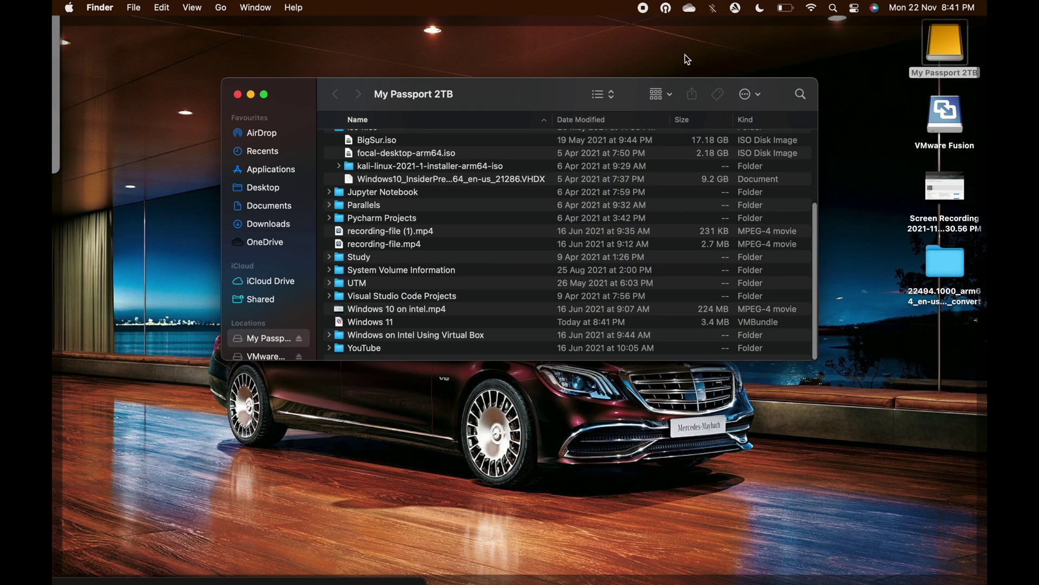
click(384, 322)
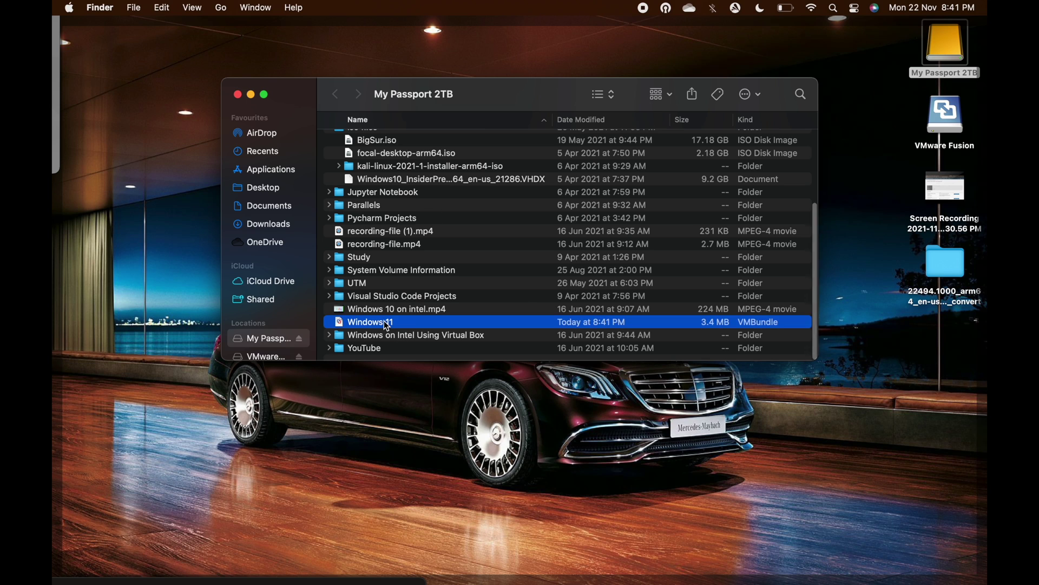
right_click(385, 322)
mouse_move(406, 327)
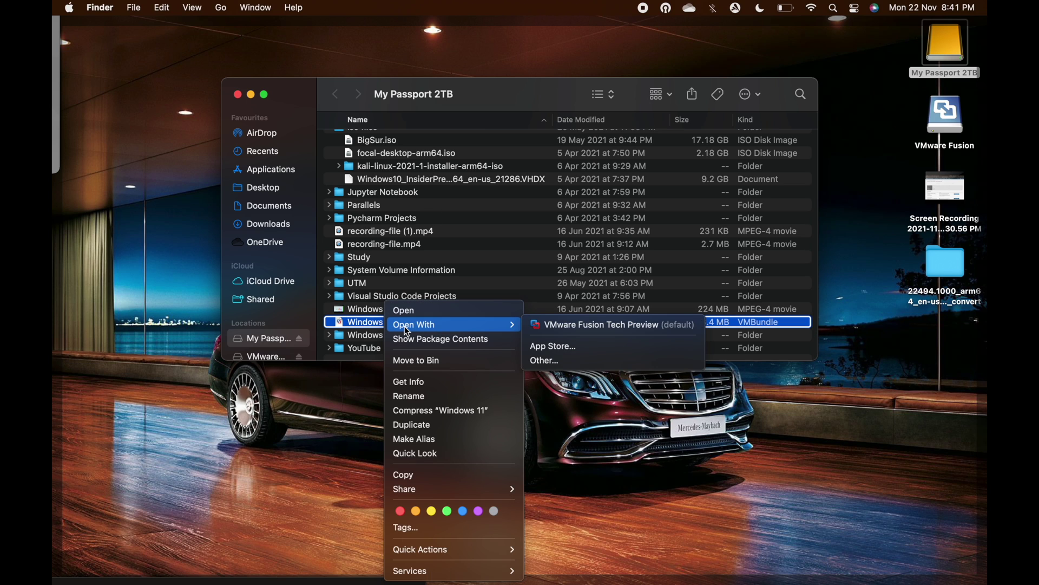
click(433, 339)
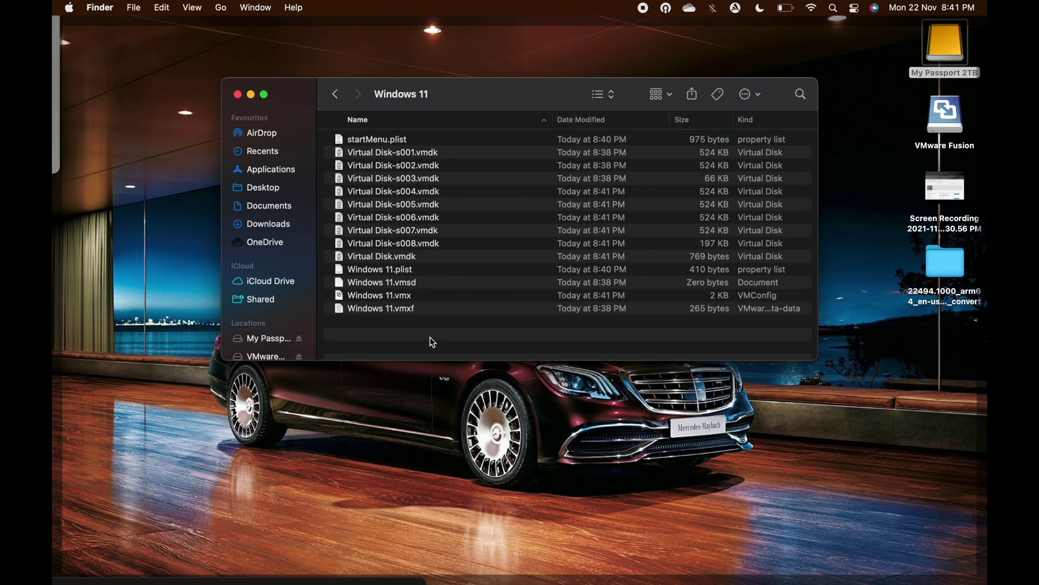
Open Windows 11.vmx with TextEdit
click(392, 301)
right_click(410, 301)
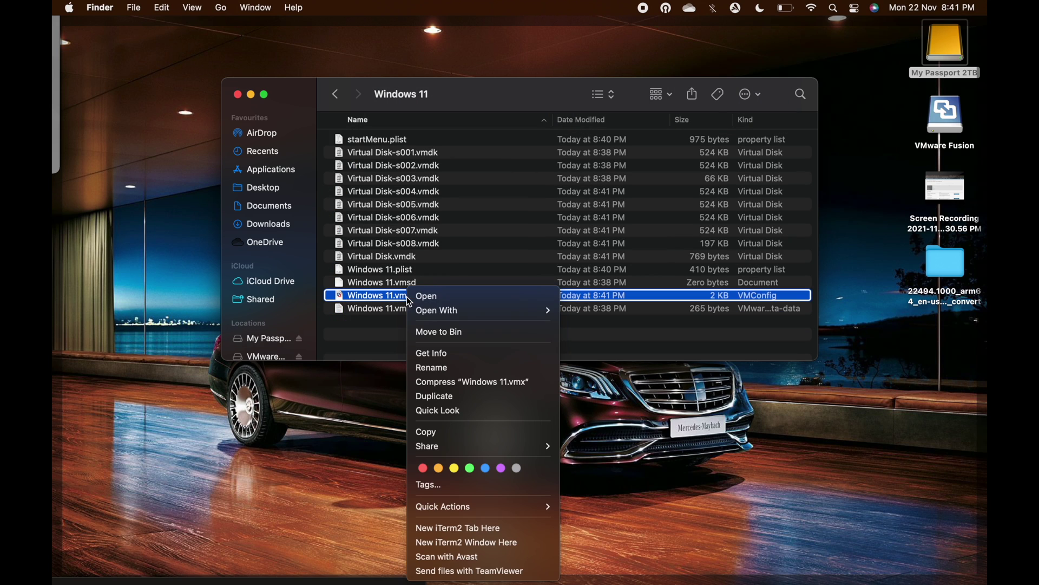
mouse_move(428, 312)
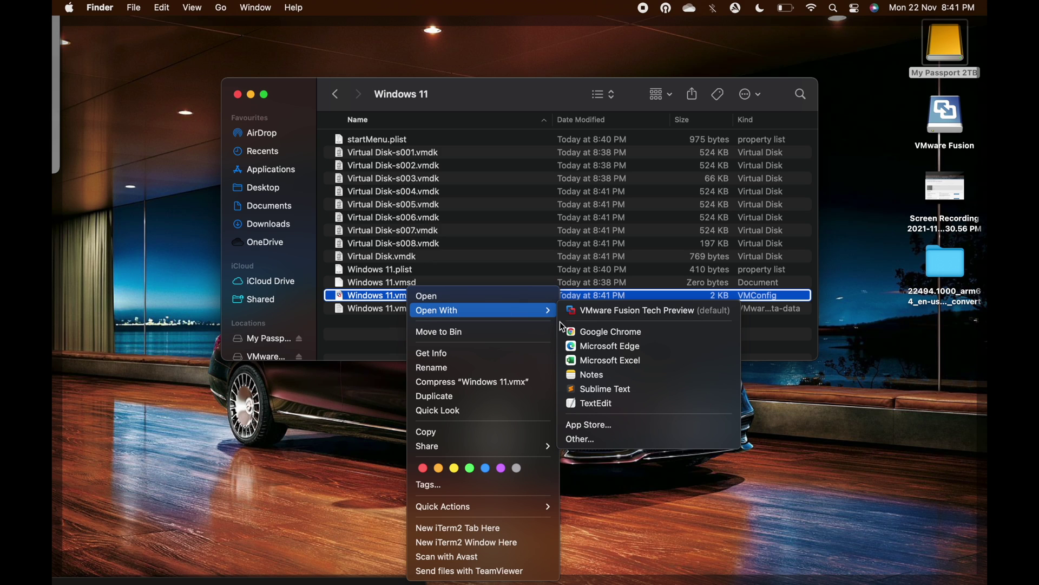
click(590, 404)
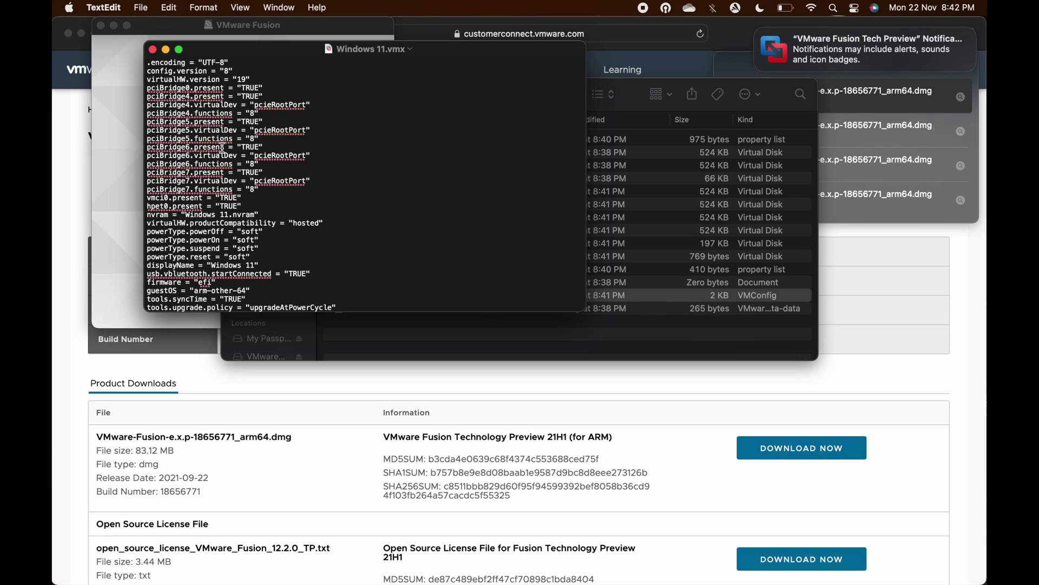
Change the guestOS value from 'arm-other-64' to 'arm-windows11-64' and save the file
key(super+f)
text(gues)
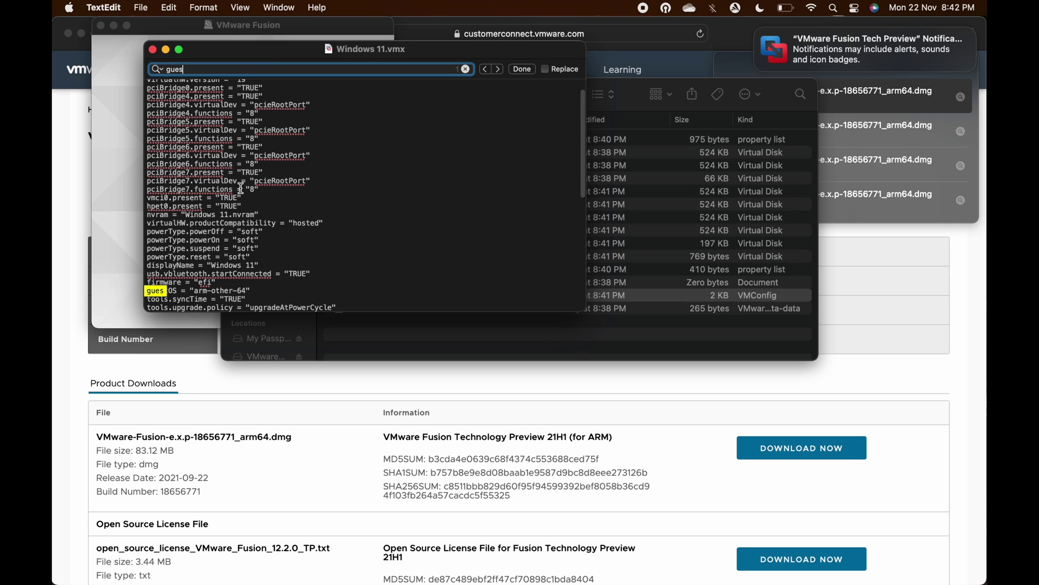
double_click(223, 291)
text(windows11)
key(super+s)
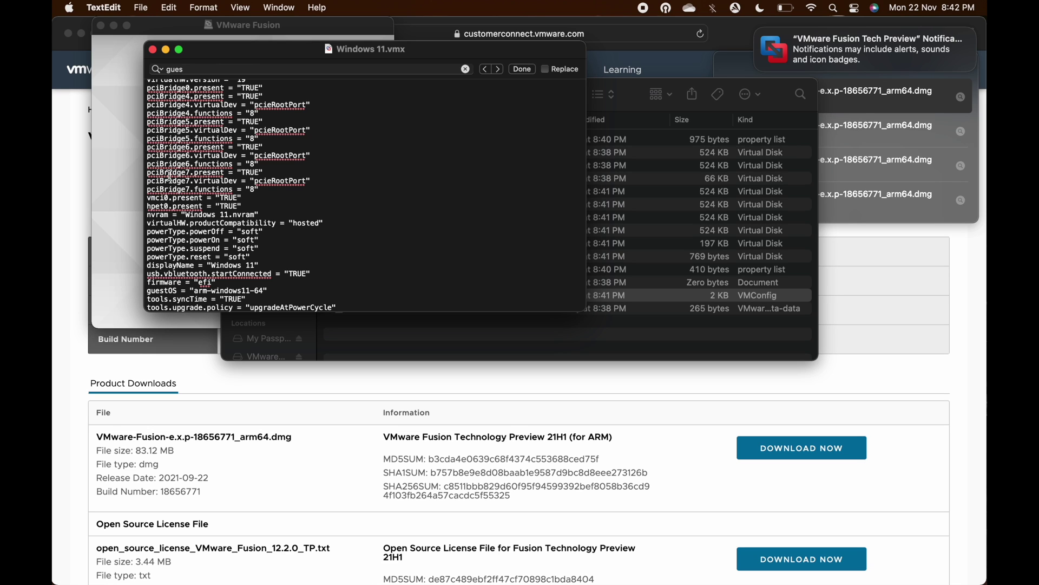
Close the saved configuration file and relaunch VMware Fusion Tech Preview from the applications list
click(152, 49)
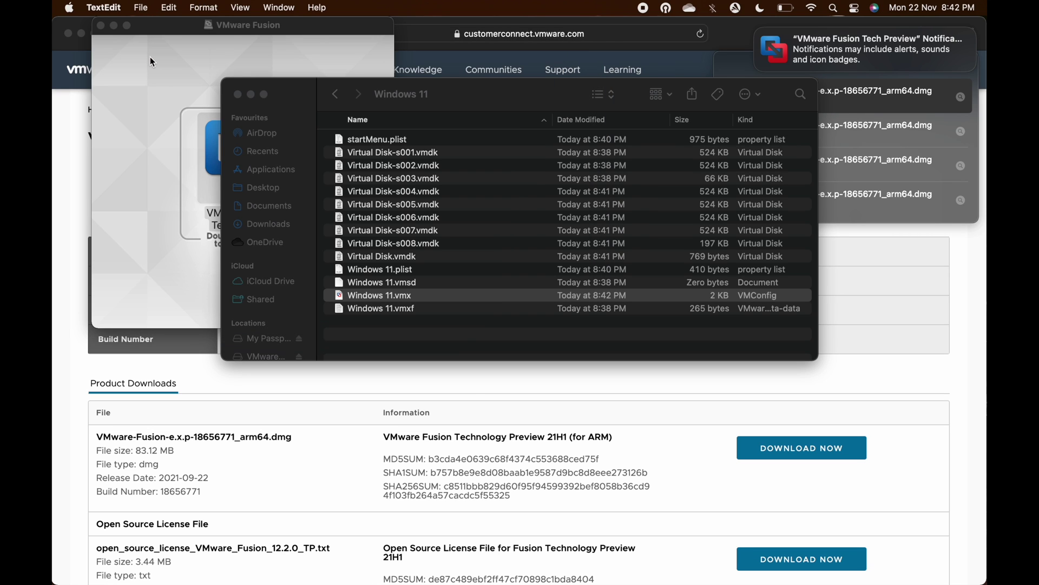
click(148, 86)
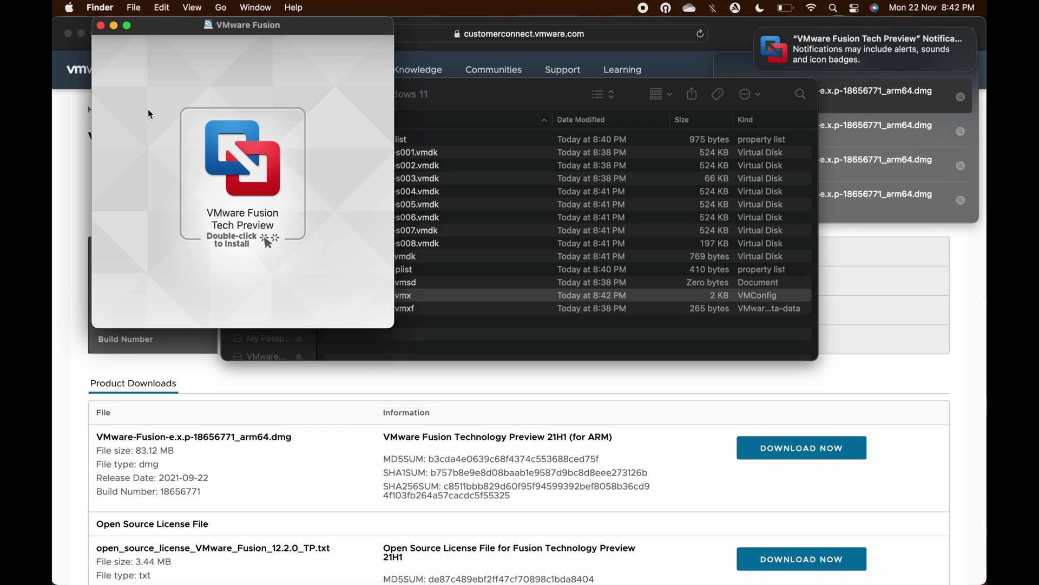
key(F4)
click(286, 473)
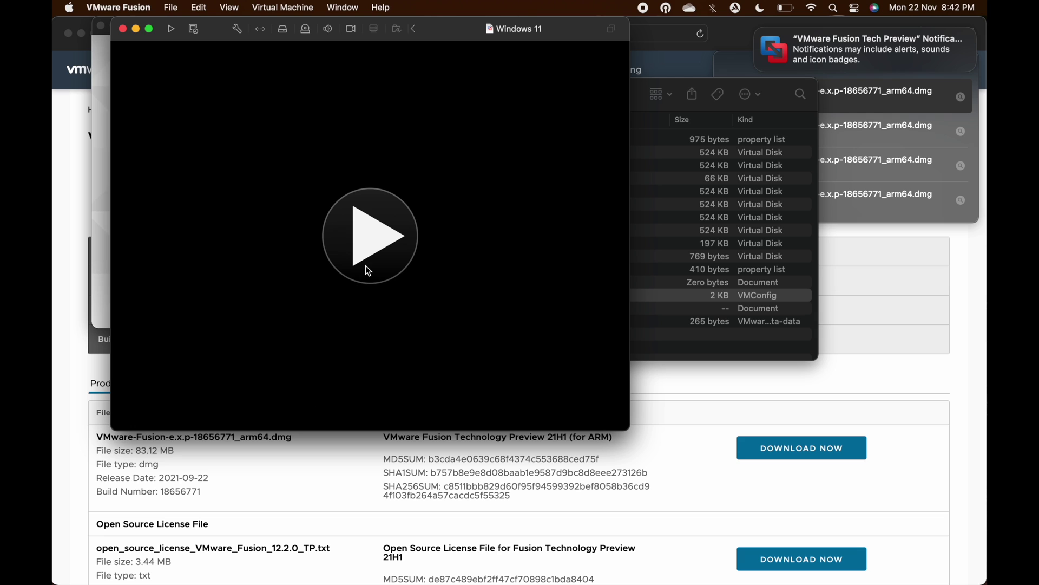
Power on the Windows 11 VM, dismiss the camera notice, and boot from the installer disc
click(366, 254)
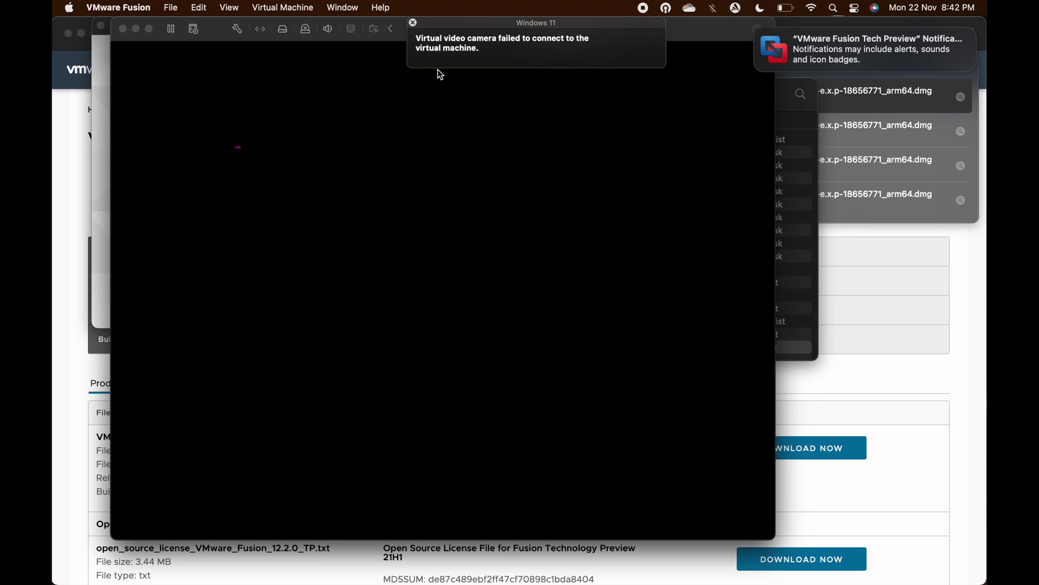
click(414, 24)
click(413, 232)
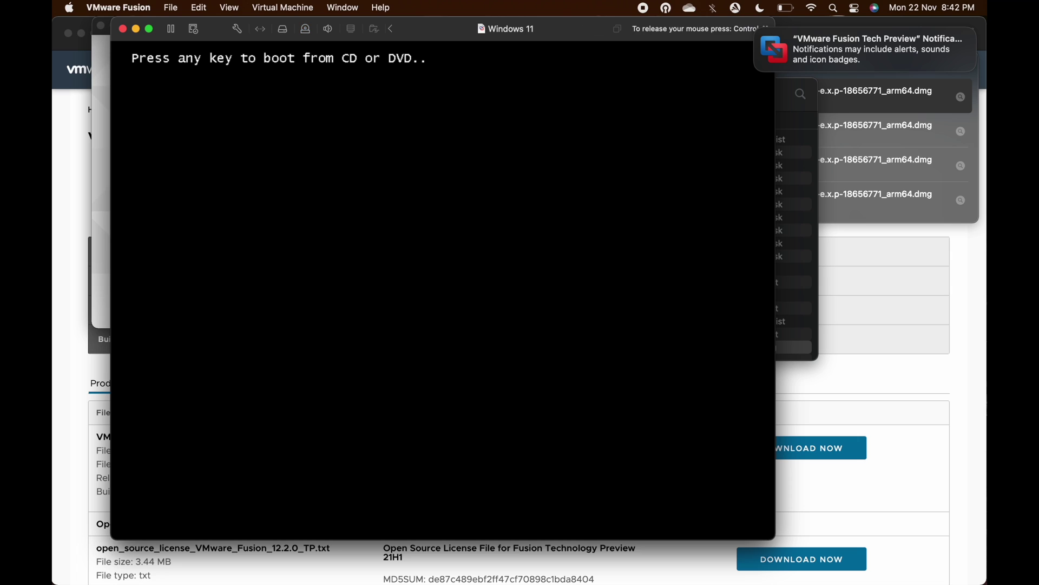
key(Return)
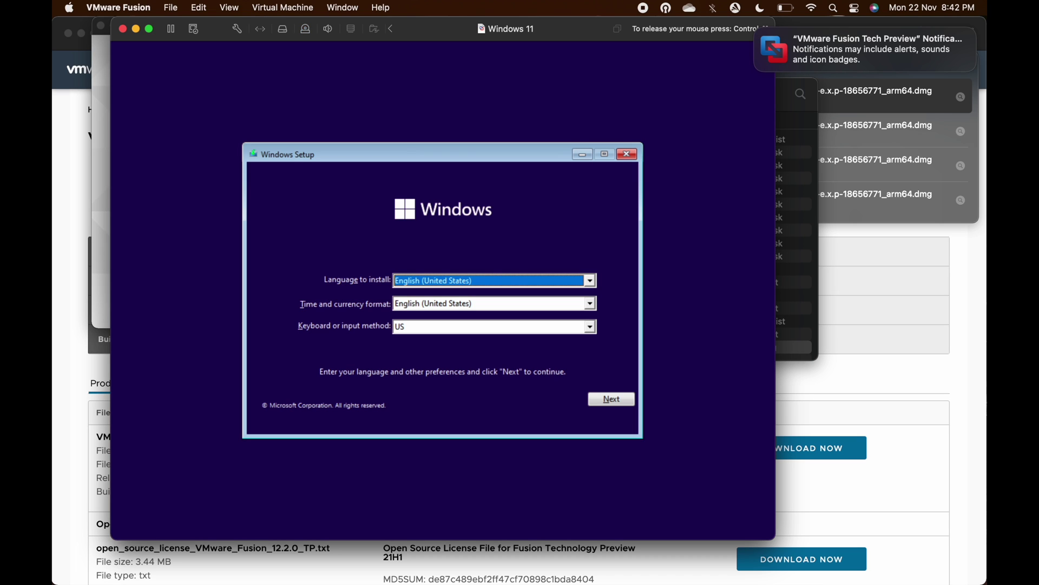
Continue past the language page to Install now, then open a command prompt with regedit
click(612, 398)
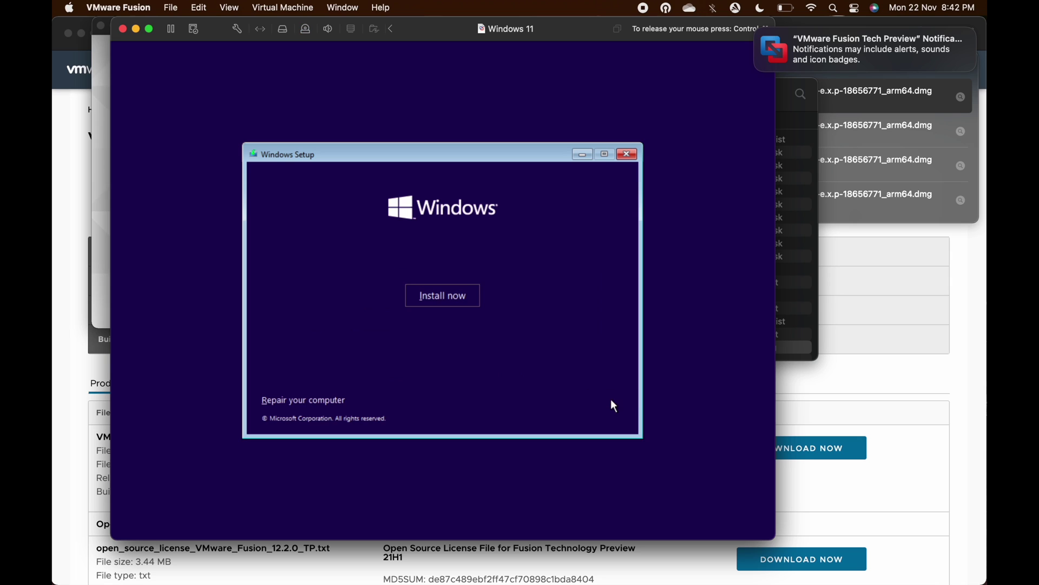
click(473, 296)
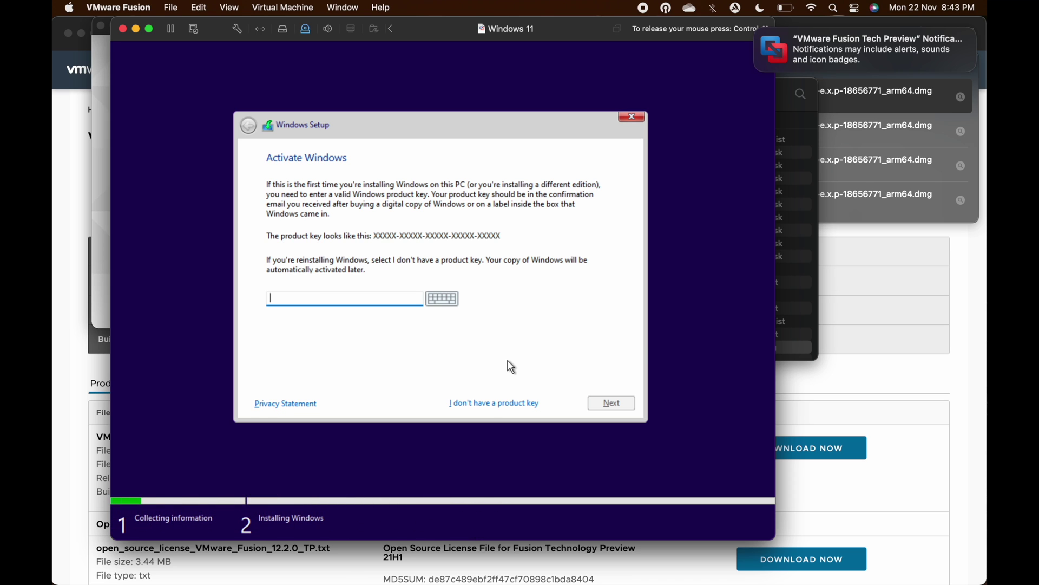
key(shift+F10)
text(regedit)
Create a new key named LabConfig under HKEY_LOCAL_MACHINE\SYSTEM\Setup
key(Return)
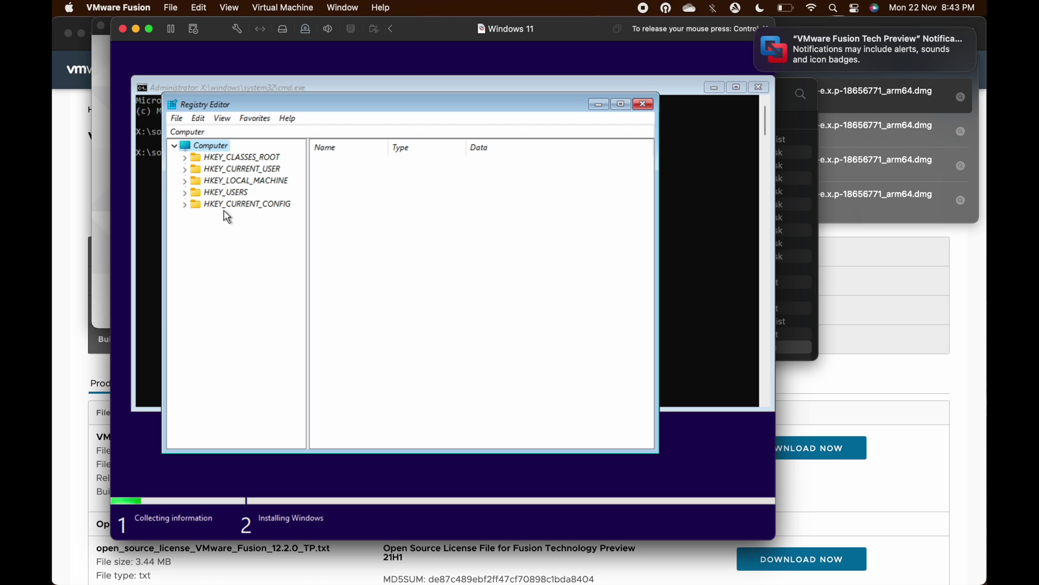
click(184, 181)
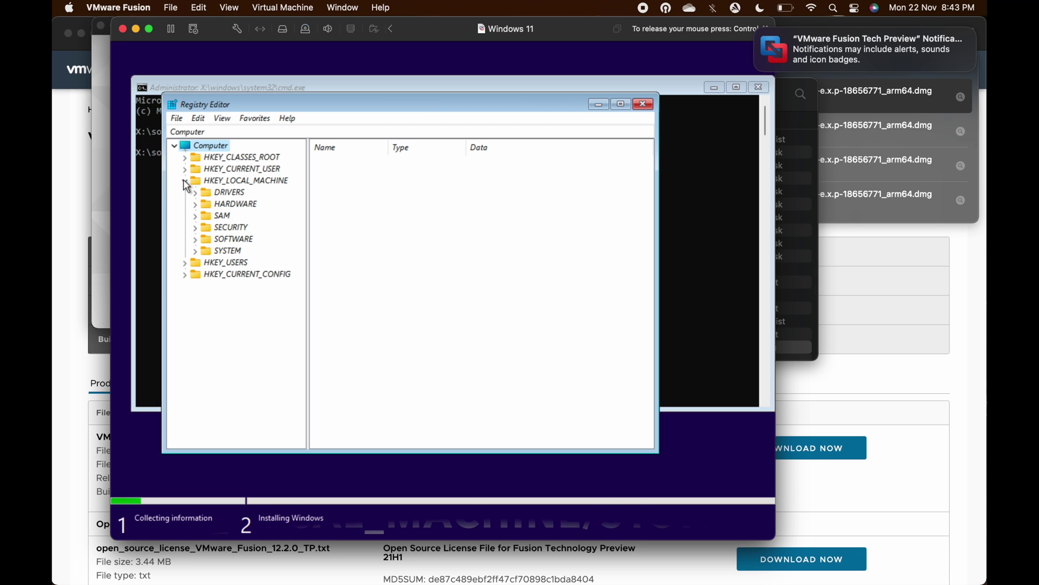
click(194, 252)
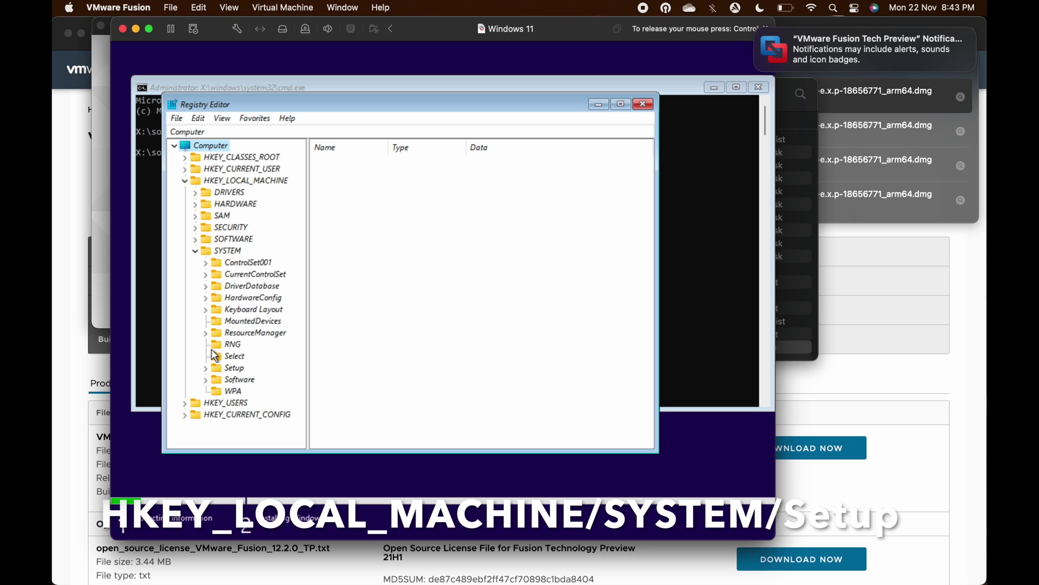
click(206, 368)
click(230, 372)
right_click(232, 371)
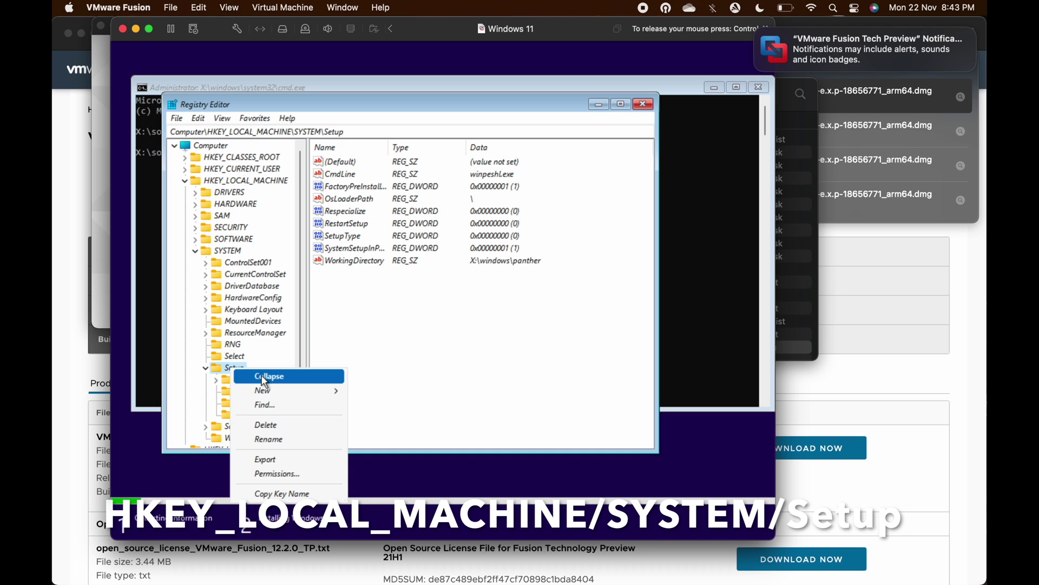
mouse_move(262, 391)
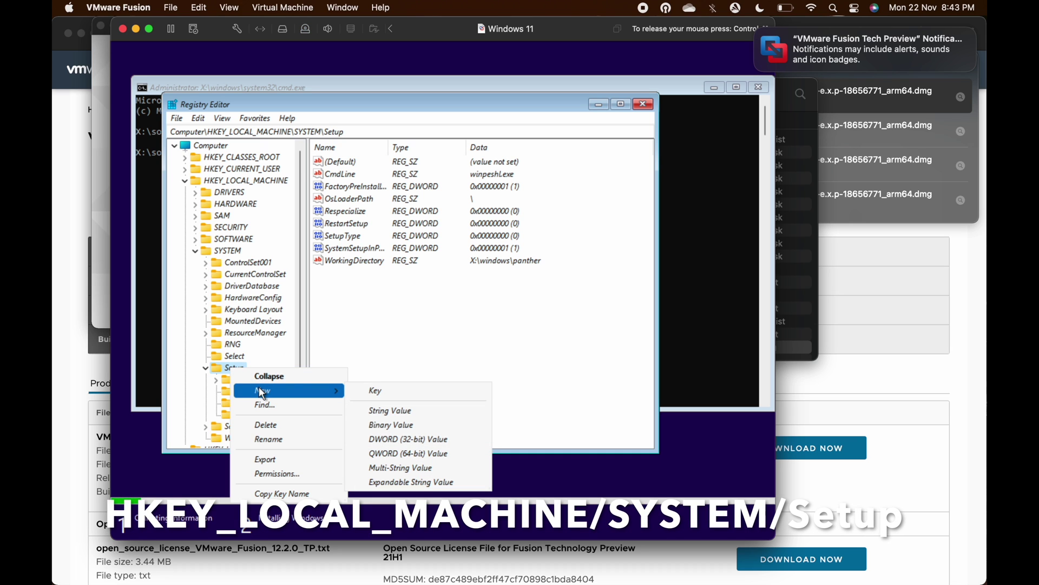
click(367, 390)
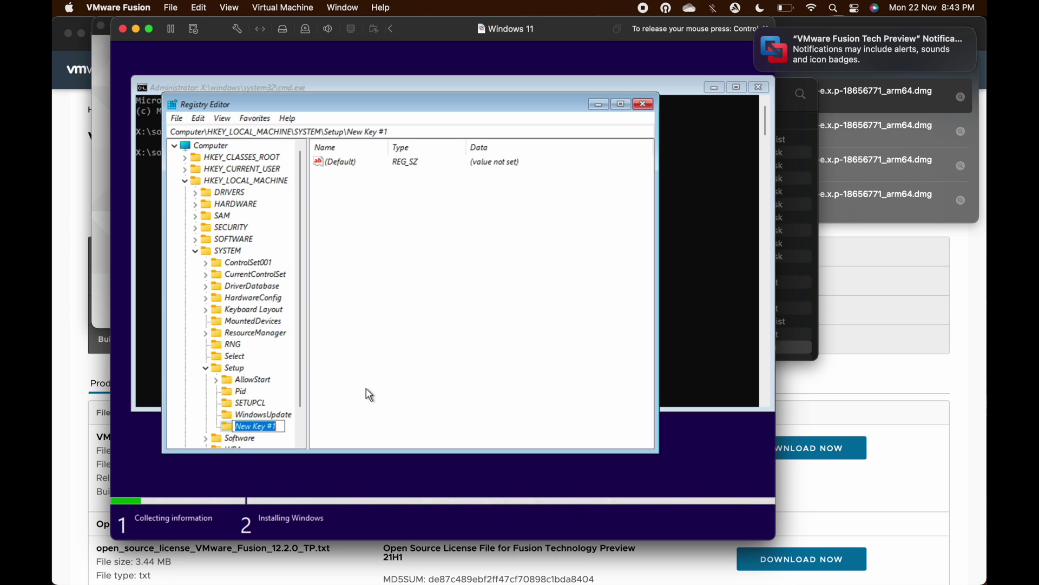
text(LabConfig)
key(Return)
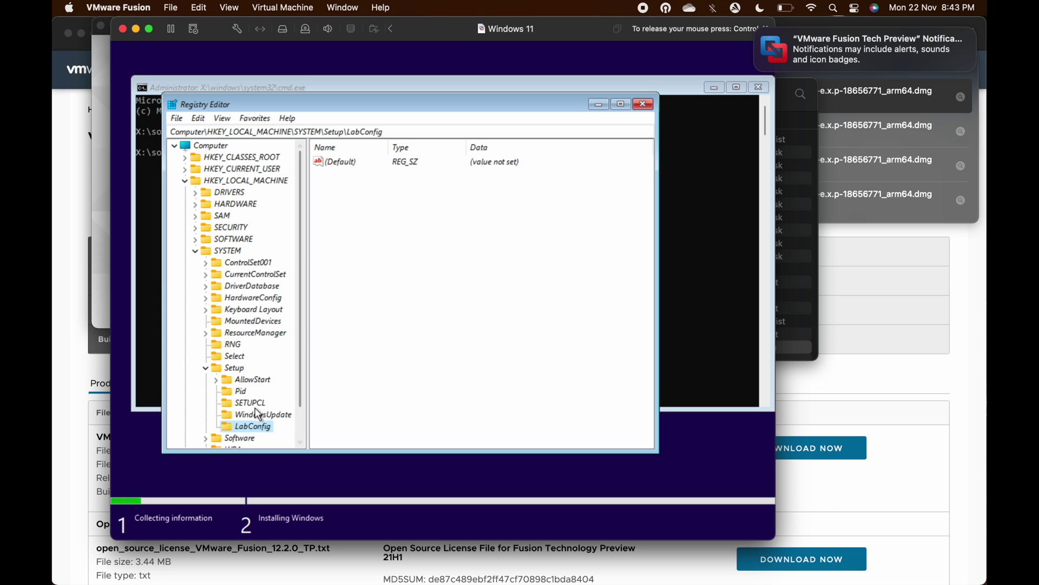
Add two 32-bit DWORD values, BypassTPMCheck and BypassSafeBootCheck, inside LabConfig
right_click(422, 288)
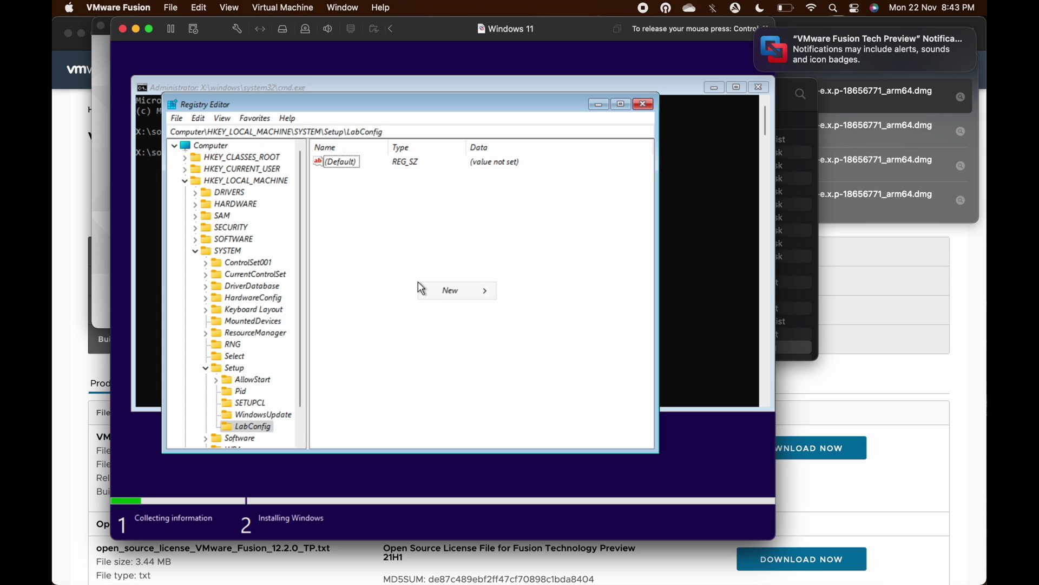
mouse_move(450, 291)
click(550, 338)
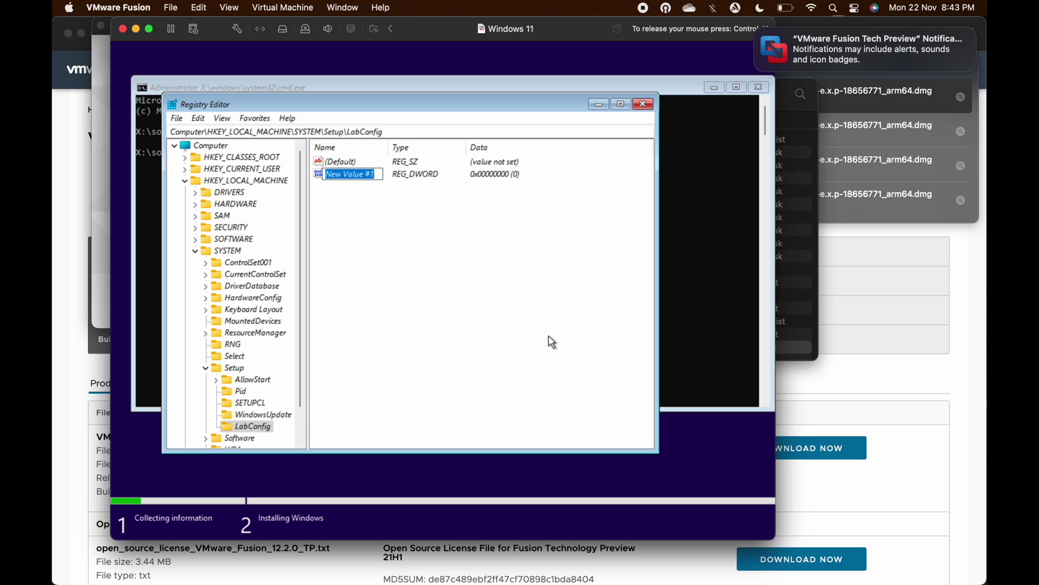
text(BypassTPM)
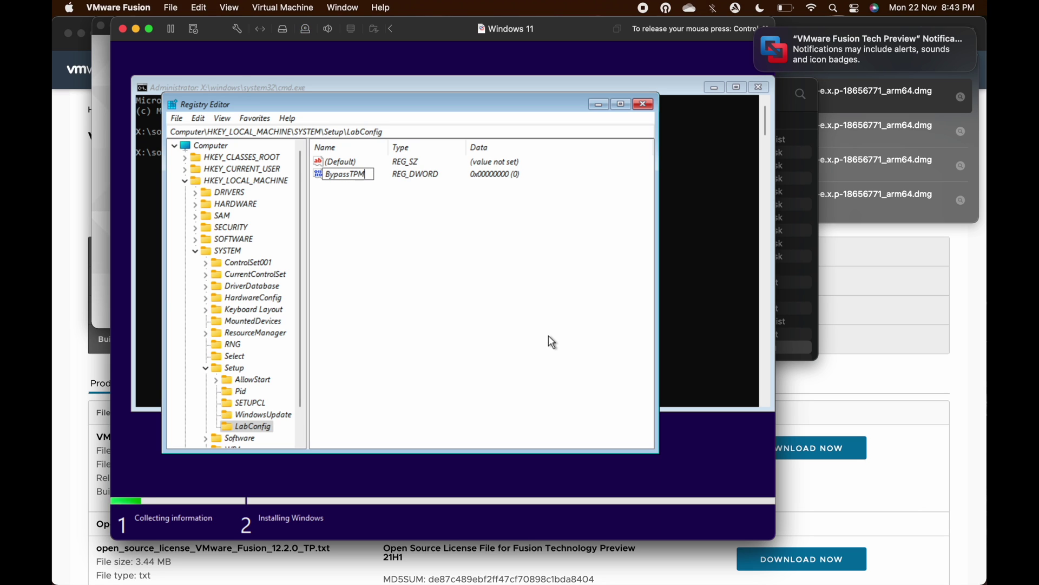
text(Check)
key(Return)
right_click(454, 274)
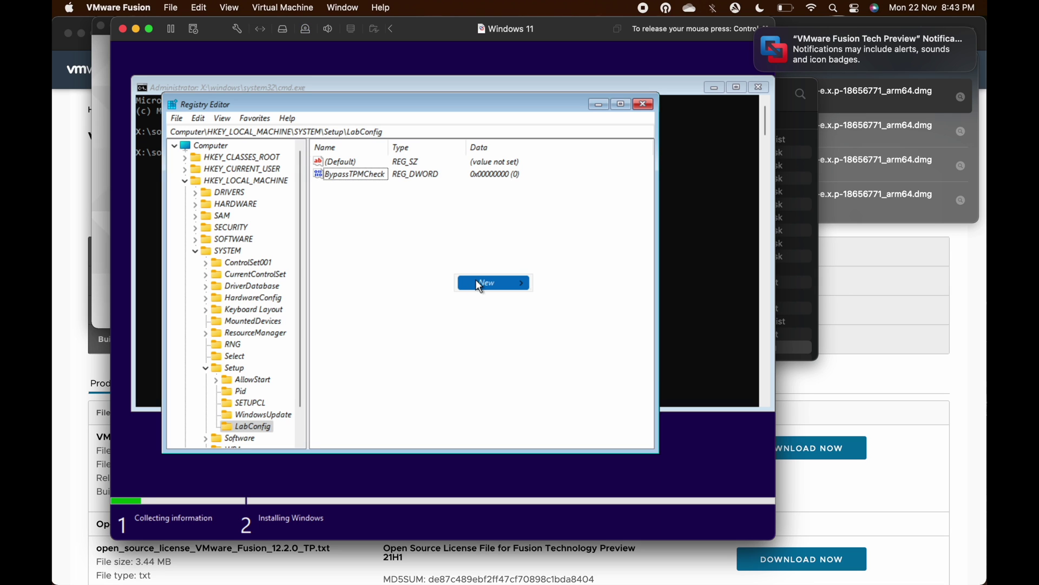
mouse_move(478, 278)
click(572, 330)
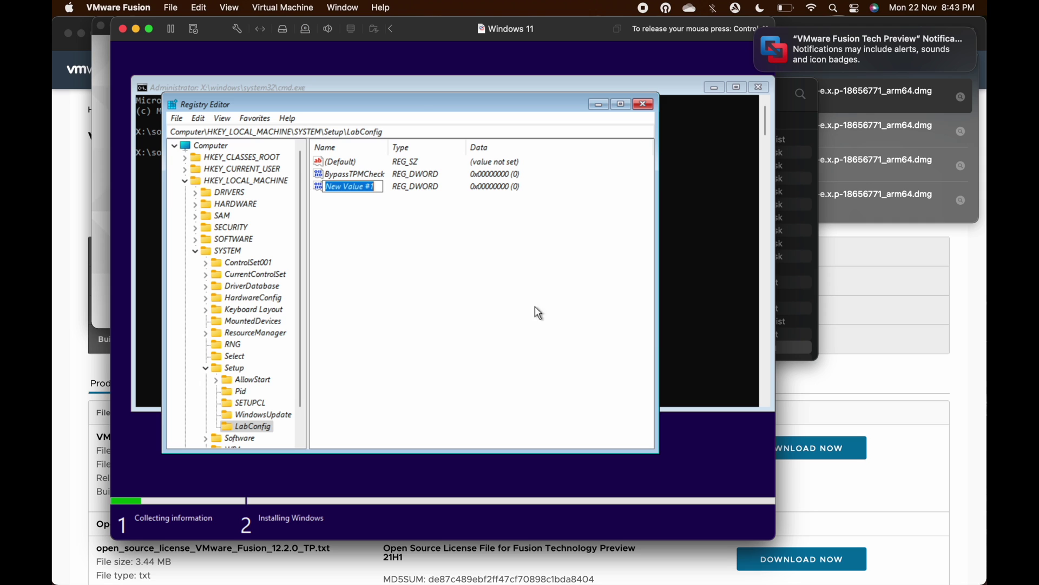
text(By)
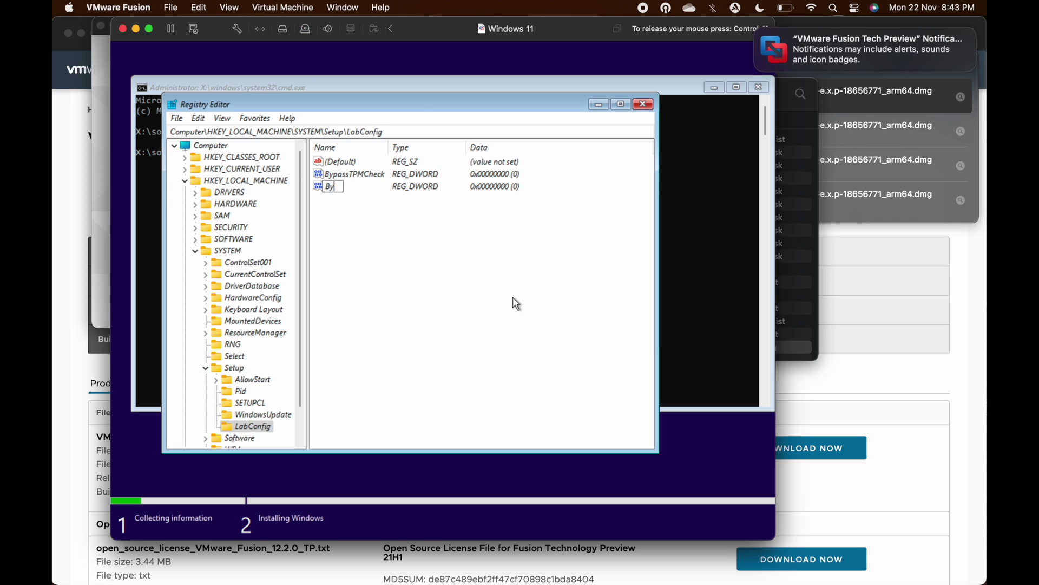
text(passSafeBootC)
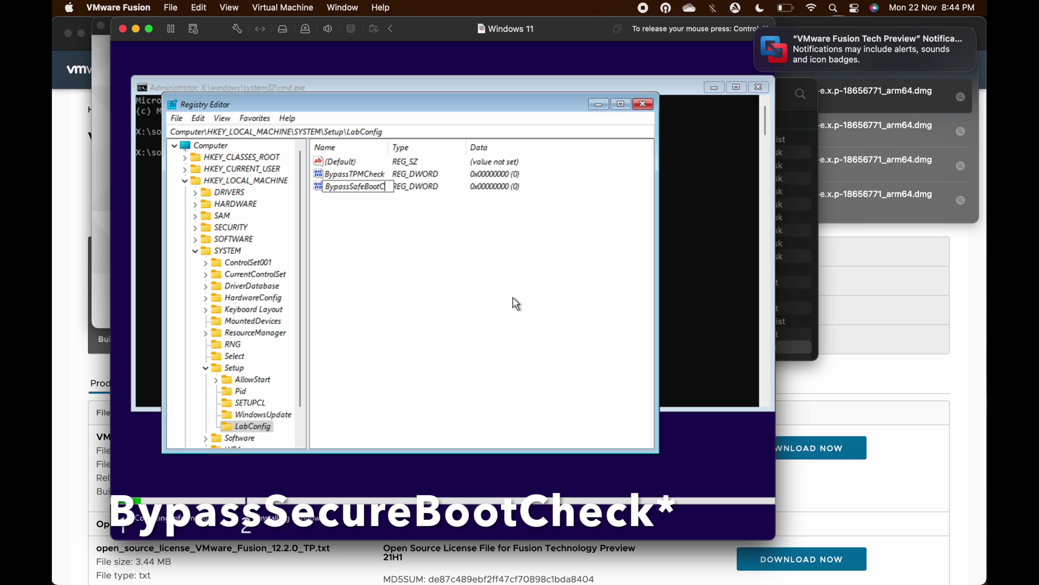
text(heck)
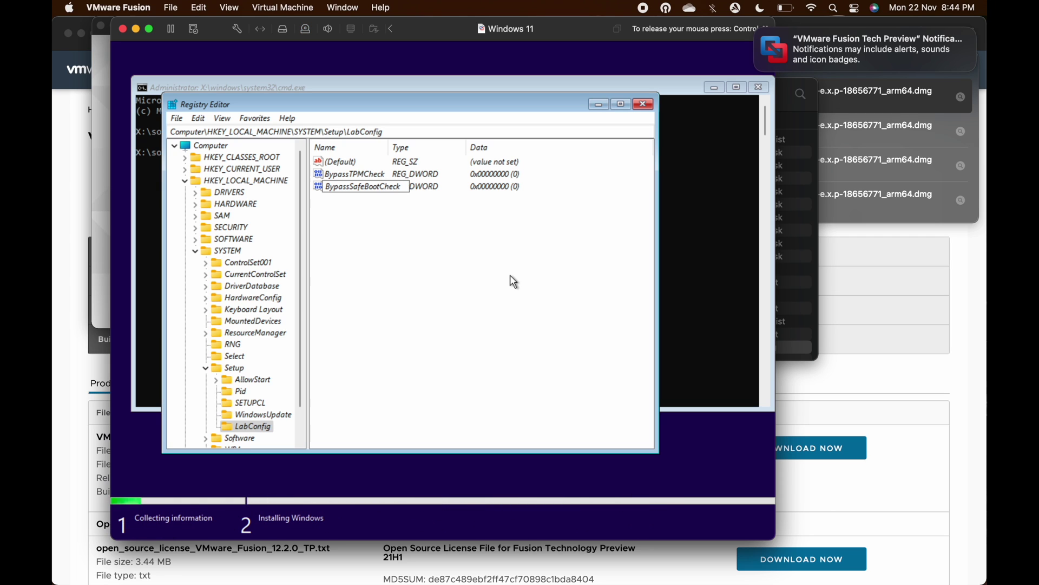
key(Return)
Set both BypassTPMCheck and BypassSafeBootCheck value data to 1
double_click(359, 173)
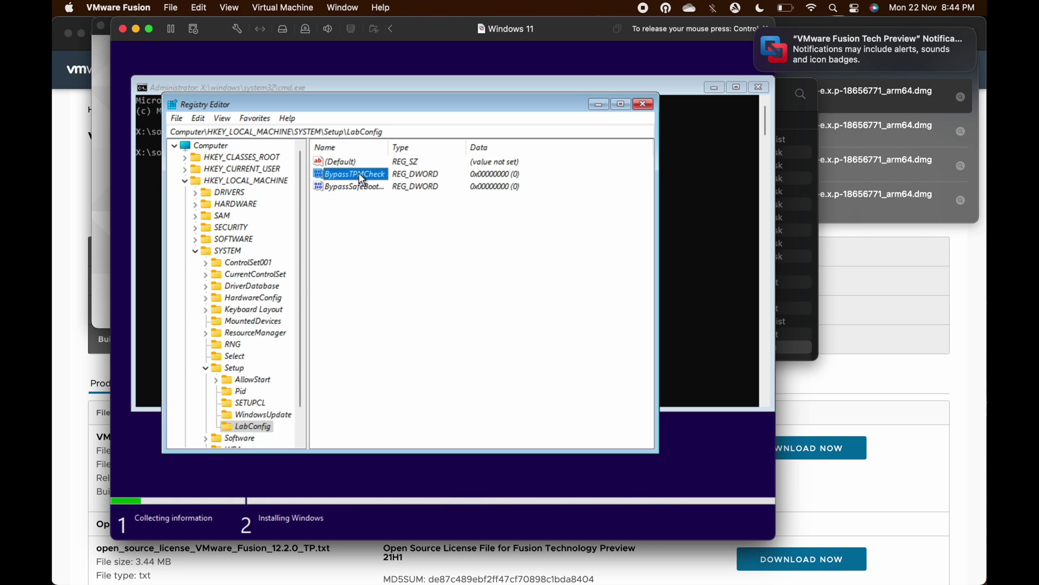
text(1)
key(Return)
double_click(339, 187)
text(1)
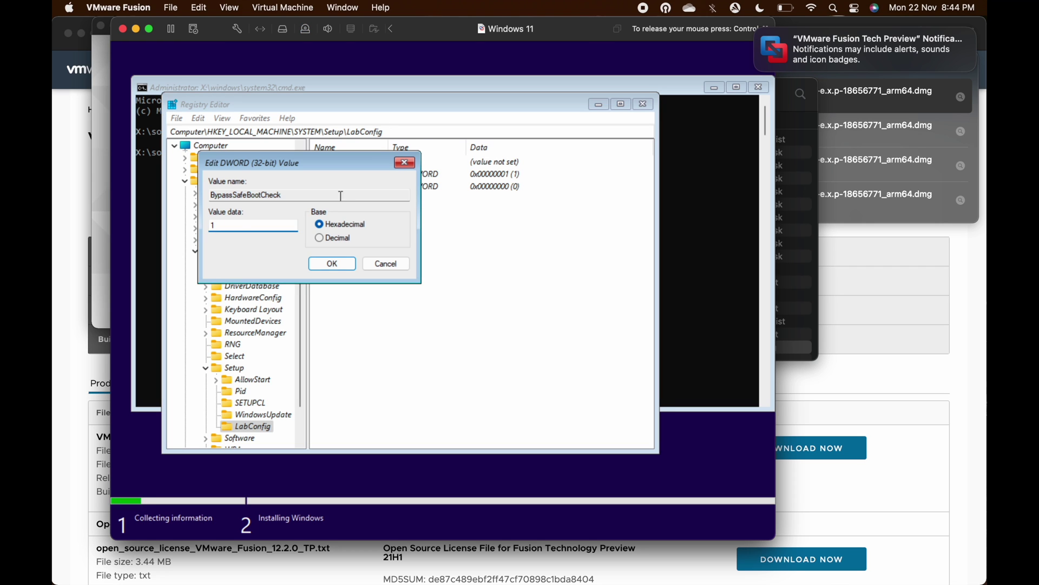
click(332, 264)
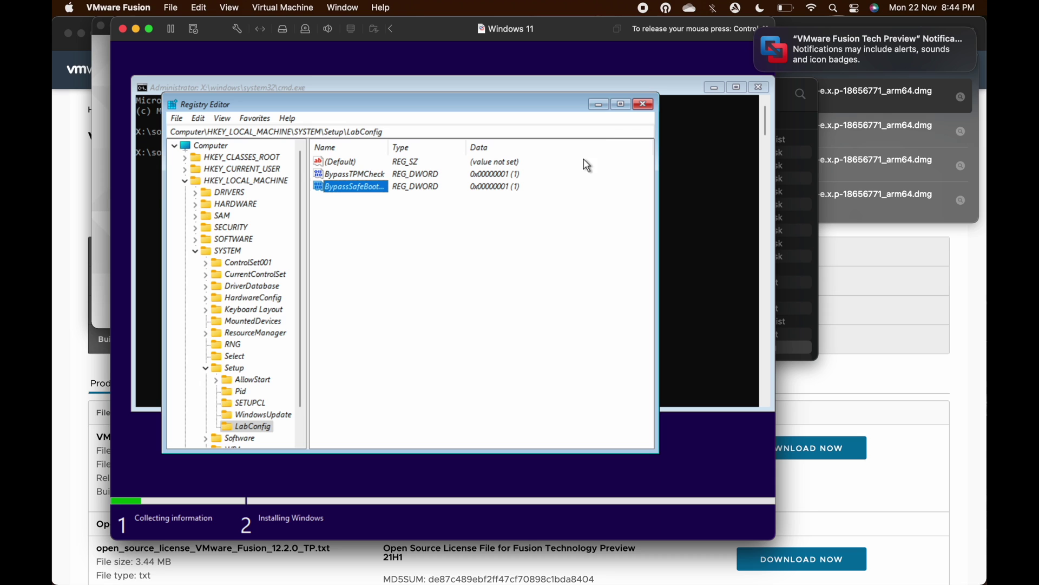
Close Registry Editor and the command prompt, then continue without a product key
click(643, 105)
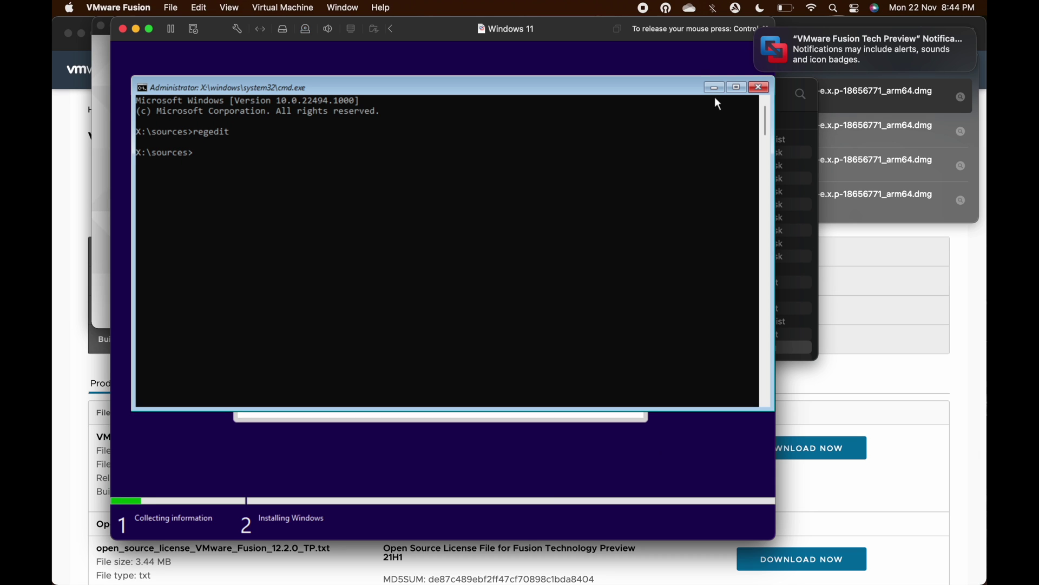
click(758, 87)
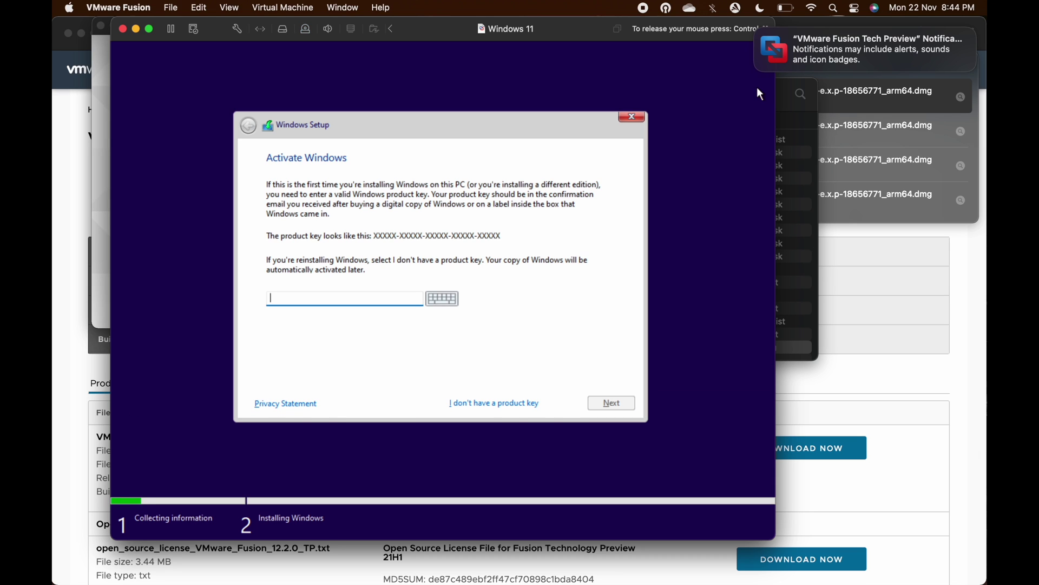
click(490, 403)
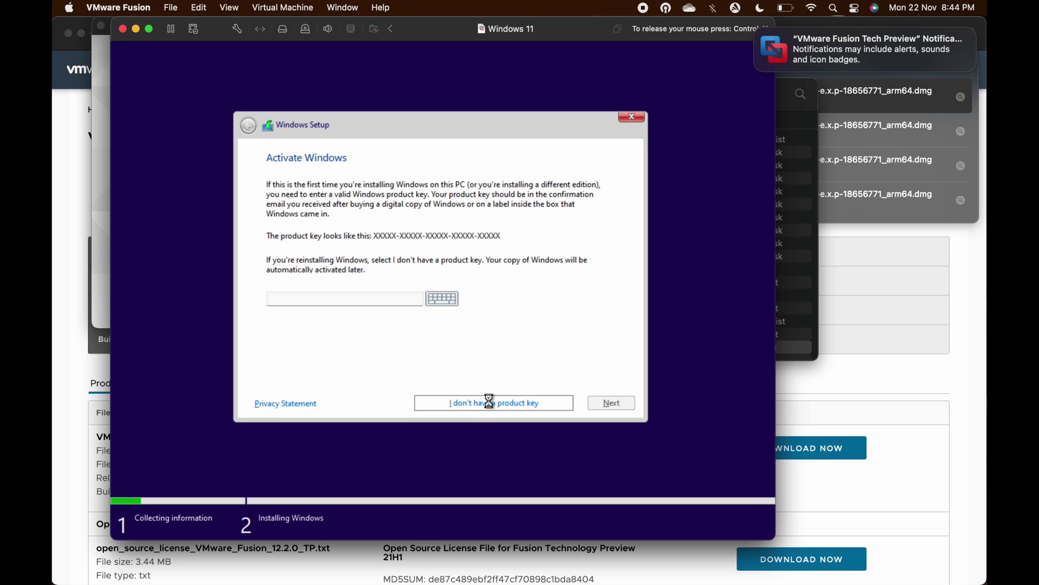
Accept the license and custom-install Windows onto the 25 GB unallocated drive
click(292, 378)
click(620, 400)
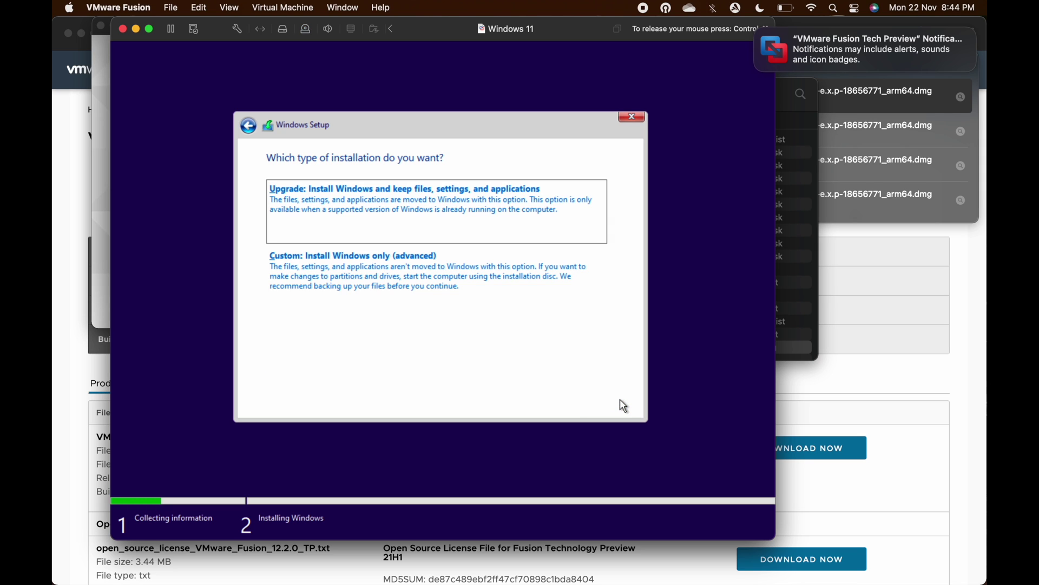
click(318, 268)
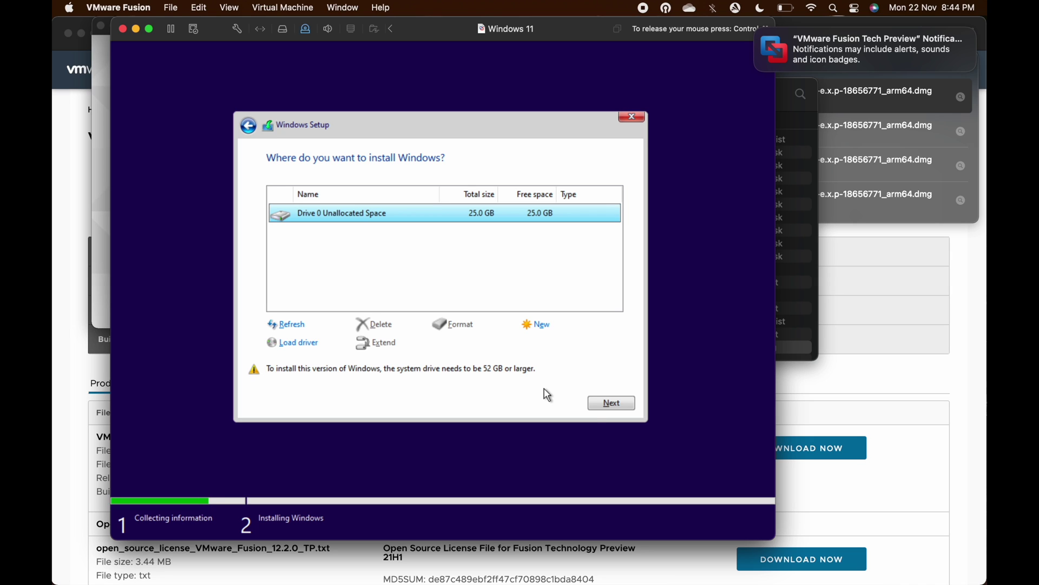
click(597, 410)
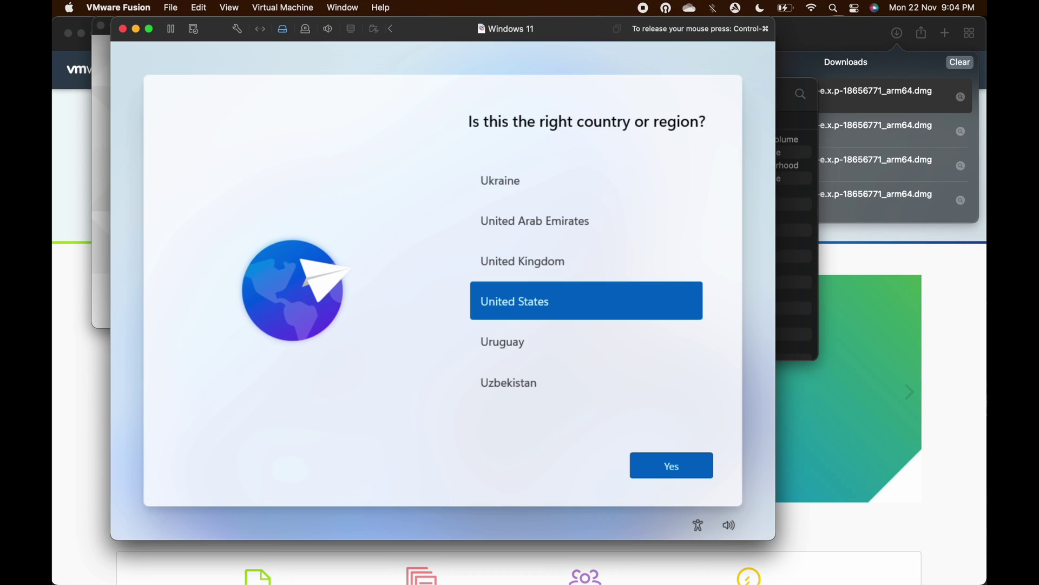
Confirm the region and US keyboard layout, skipping a second layout
click(652, 473)
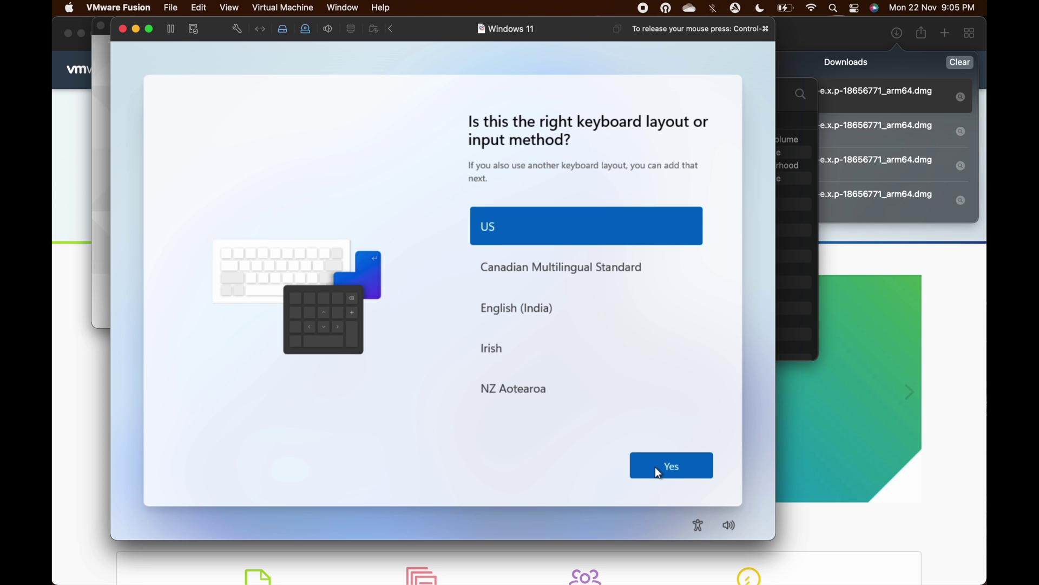
click(655, 467)
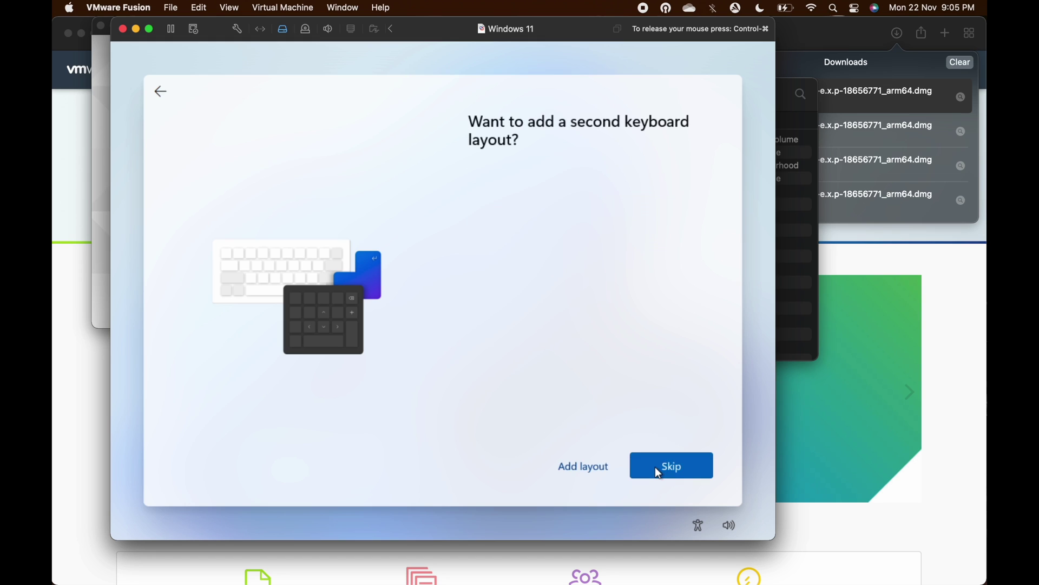
click(653, 467)
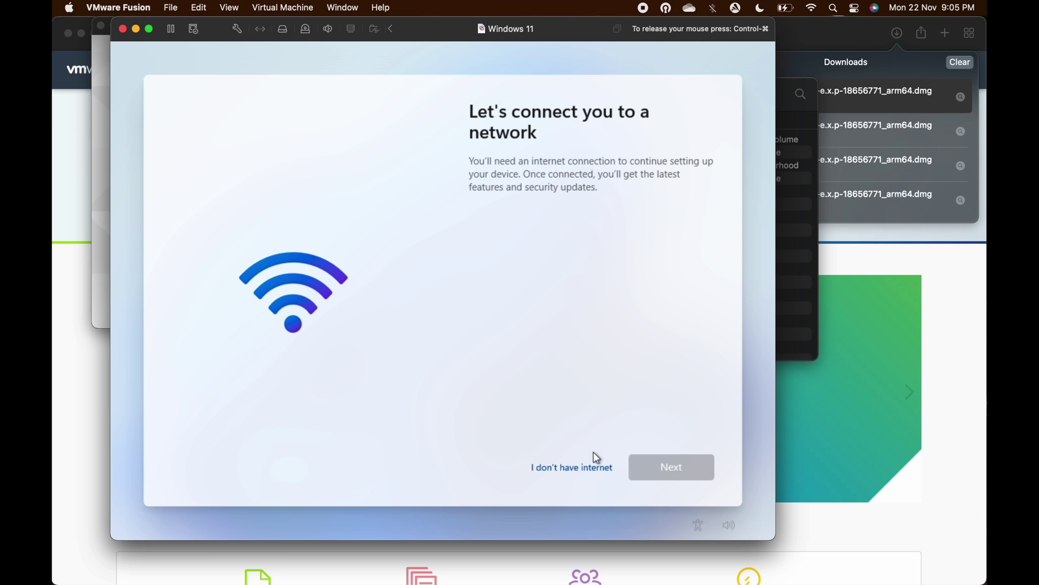
Continue offline with limited setup, enter a local account name, and accept the privacy settings
click(582, 466)
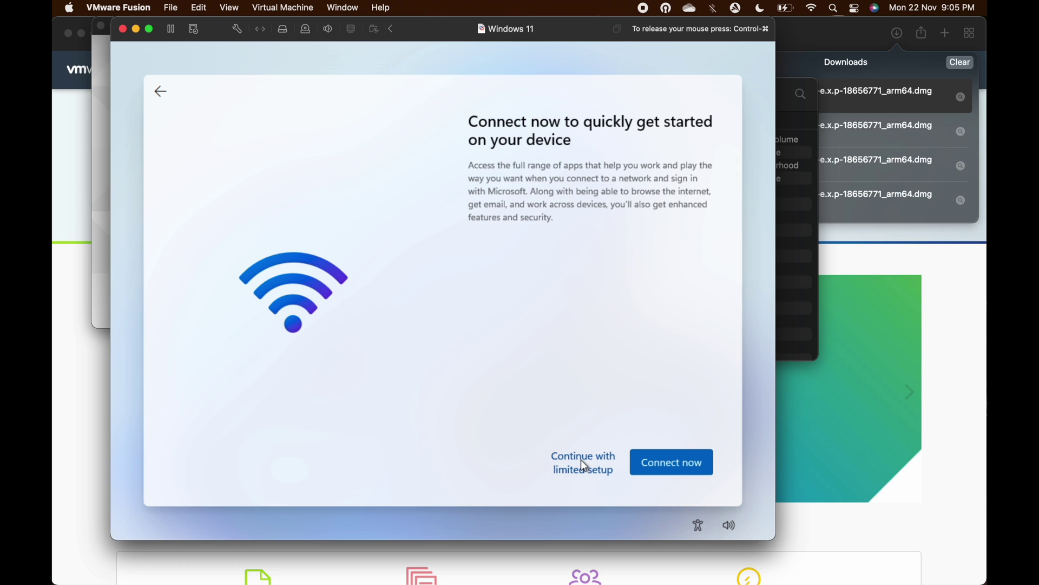
click(583, 470)
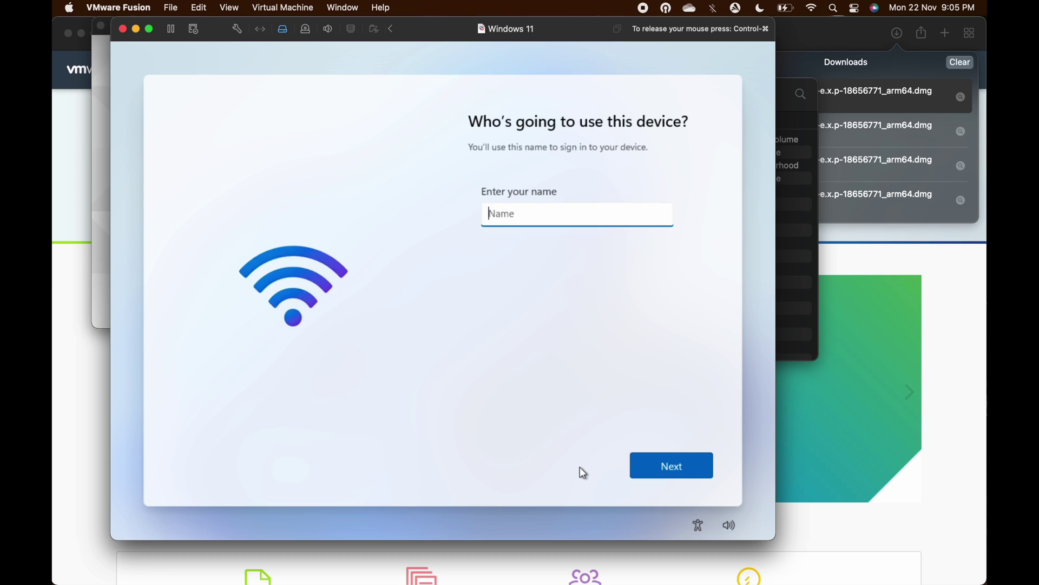
text(ATBExplain)
key(Return)
click(675, 471)
click(676, 471)
click(677, 474)
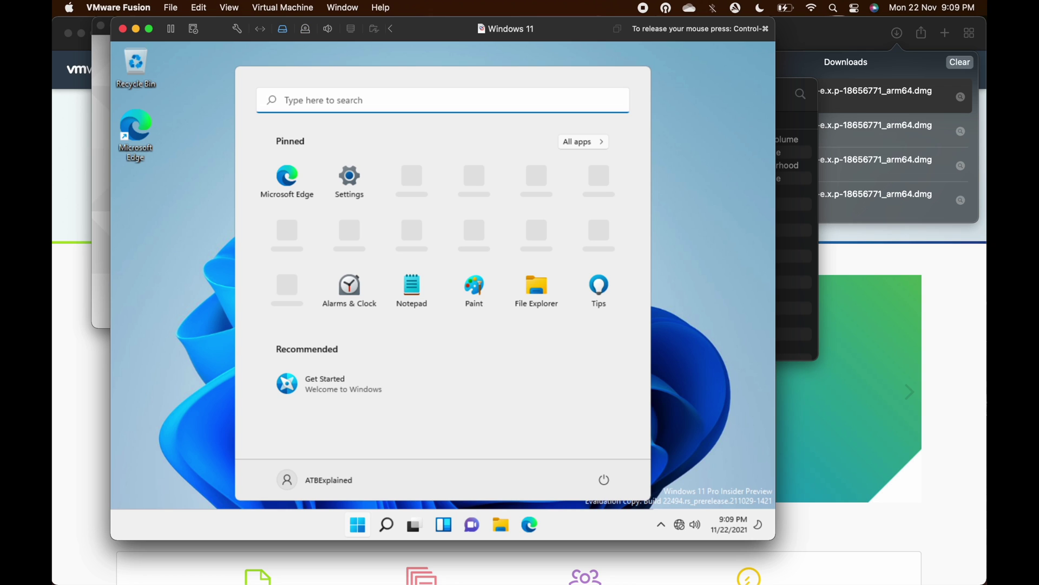
Search for cmd and launch Command Prompt as administrator, approving the UAC prompt
text(cmd)
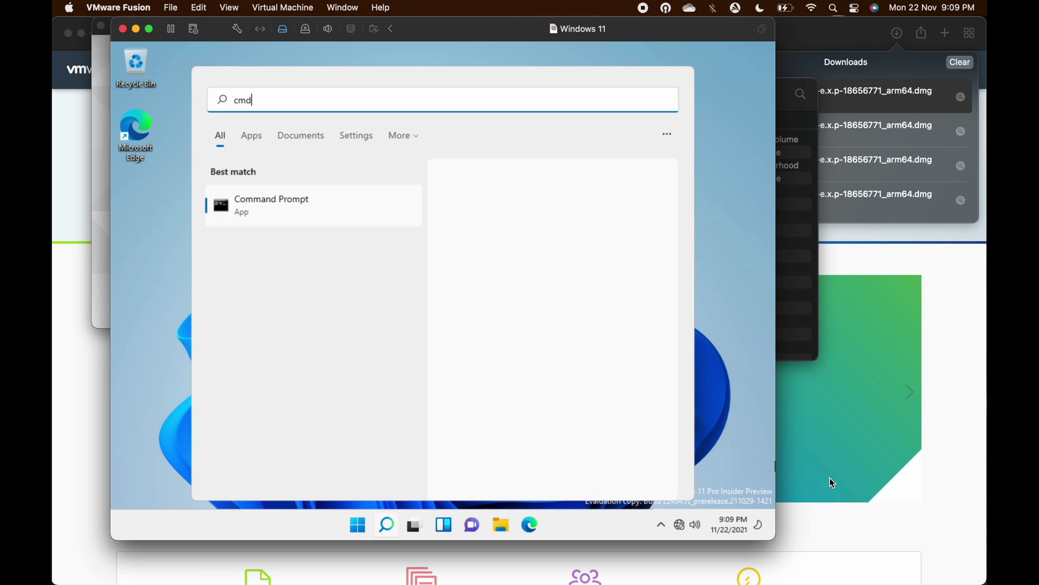
click(531, 320)
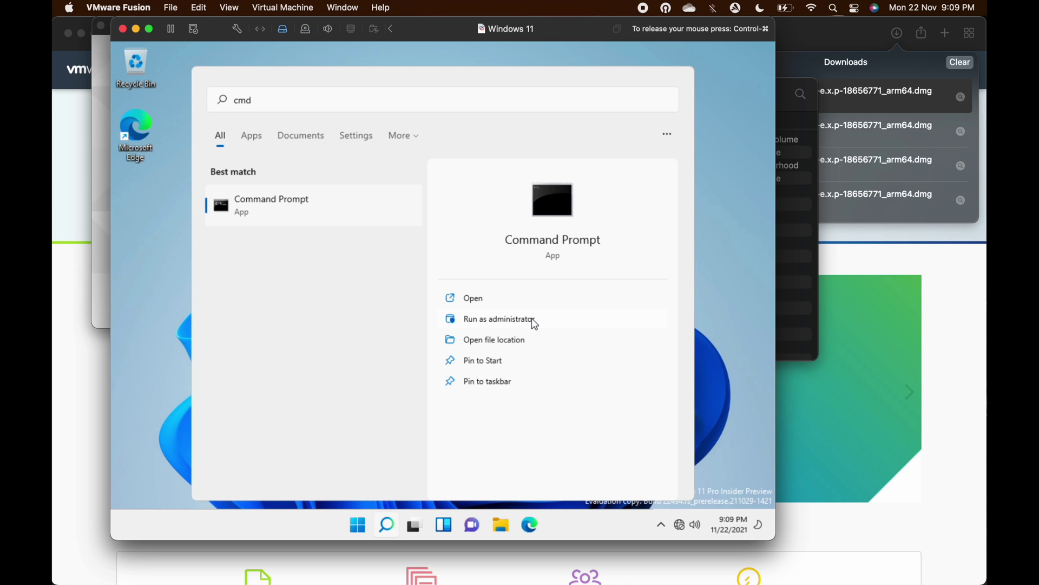
click(503, 324)
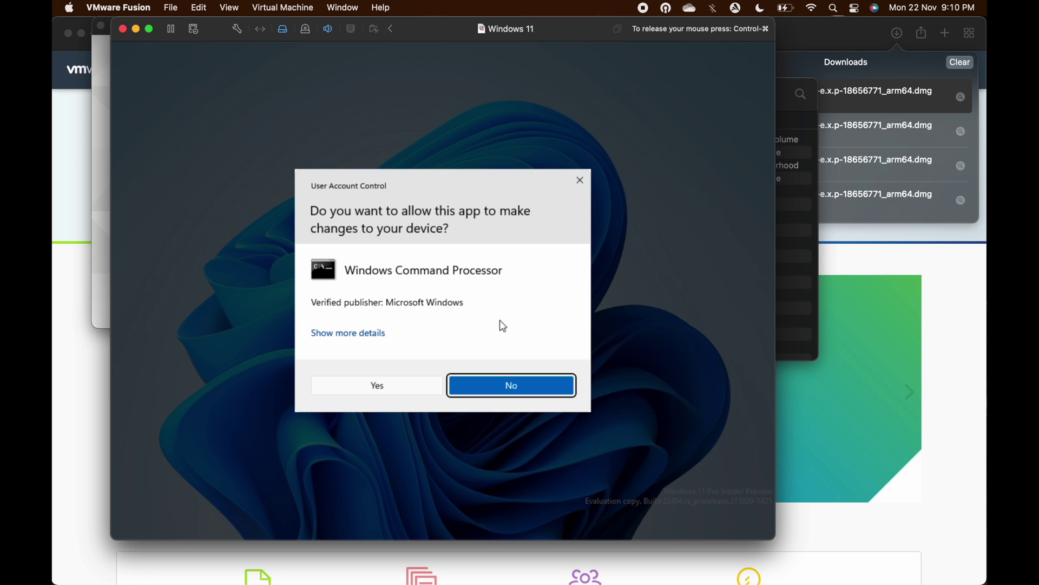
click(369, 388)
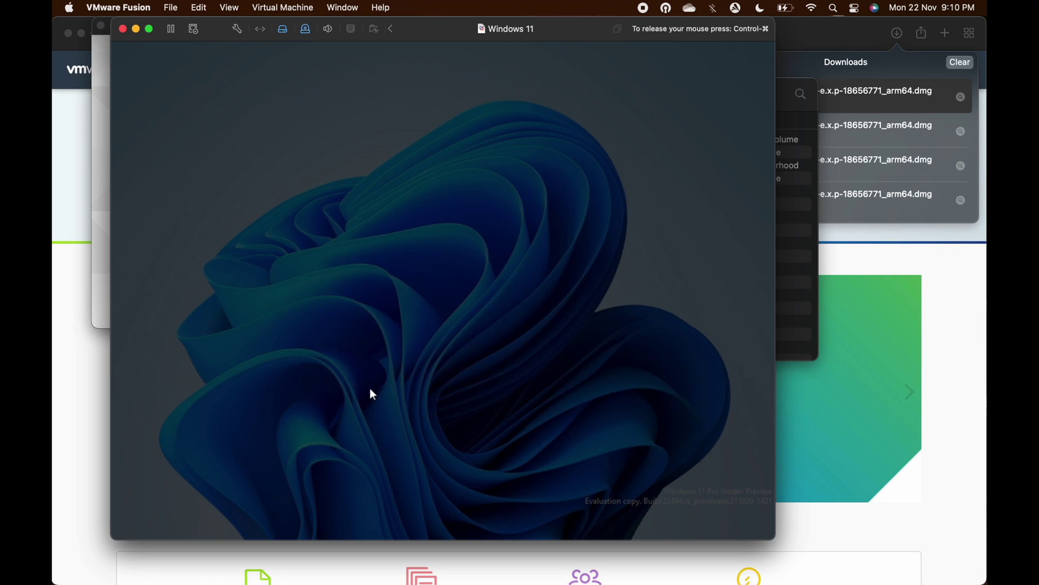
Run bcdedit /debug on, then set network debugging to host 10.0.0.1 port 55555 and select the key
text(bcd)
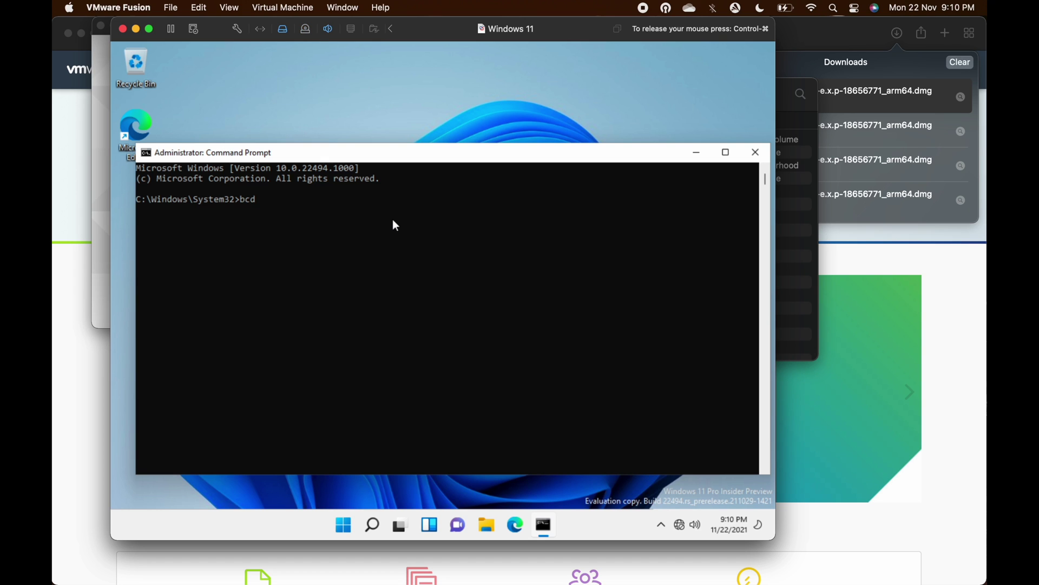
text(edit /debug on)
key(Return)
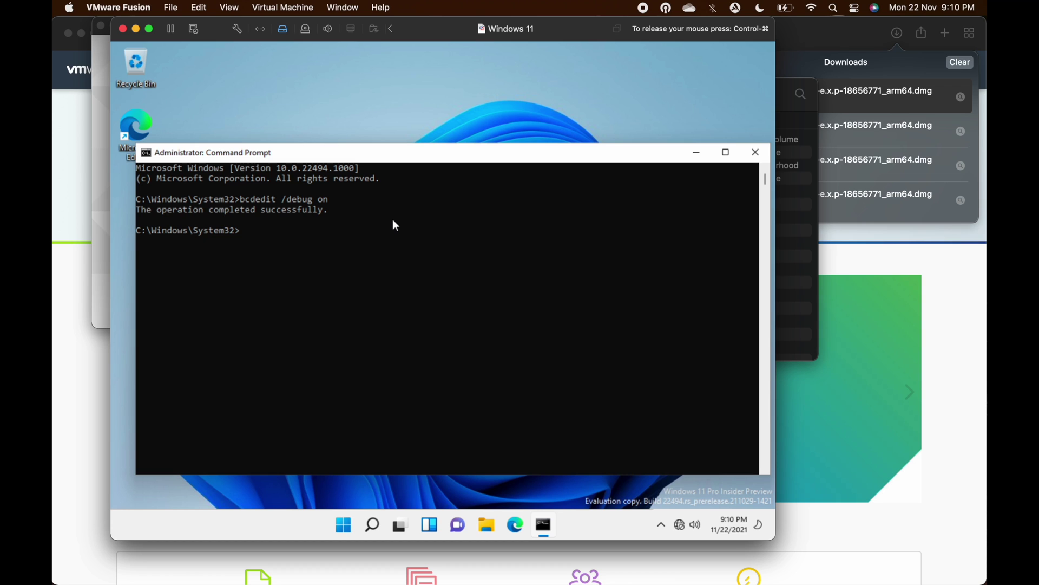
key(Up)
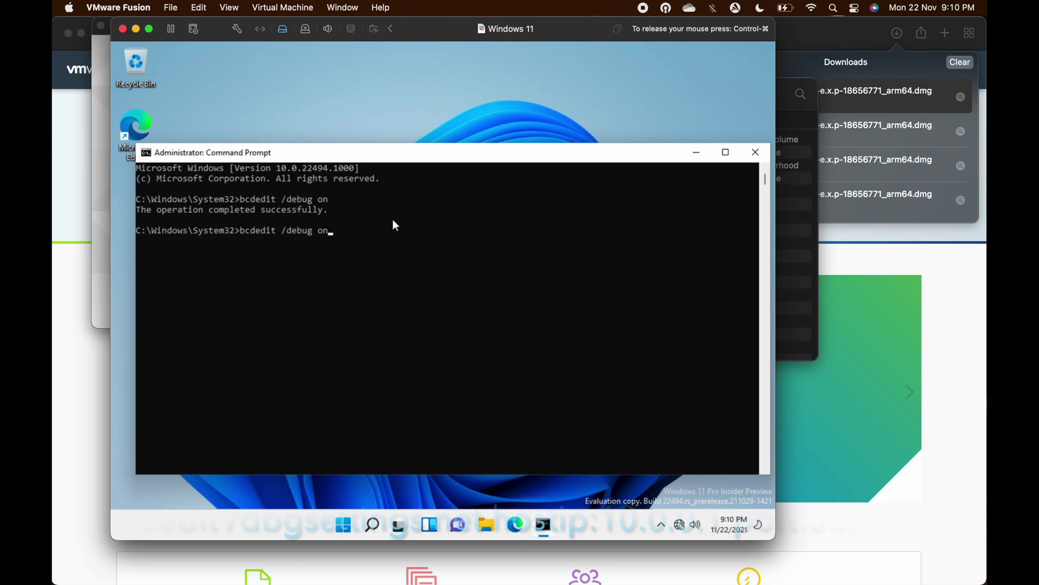
key(BackSpace)
key(BackSpace)
key(BackSpace)
key(BackSpace)
key(BackSpace)
key(BackSpace)
key(BackSpace)
key(BackSpace)
key(BackSpace)
key(BackSpace)
text(/dbg)
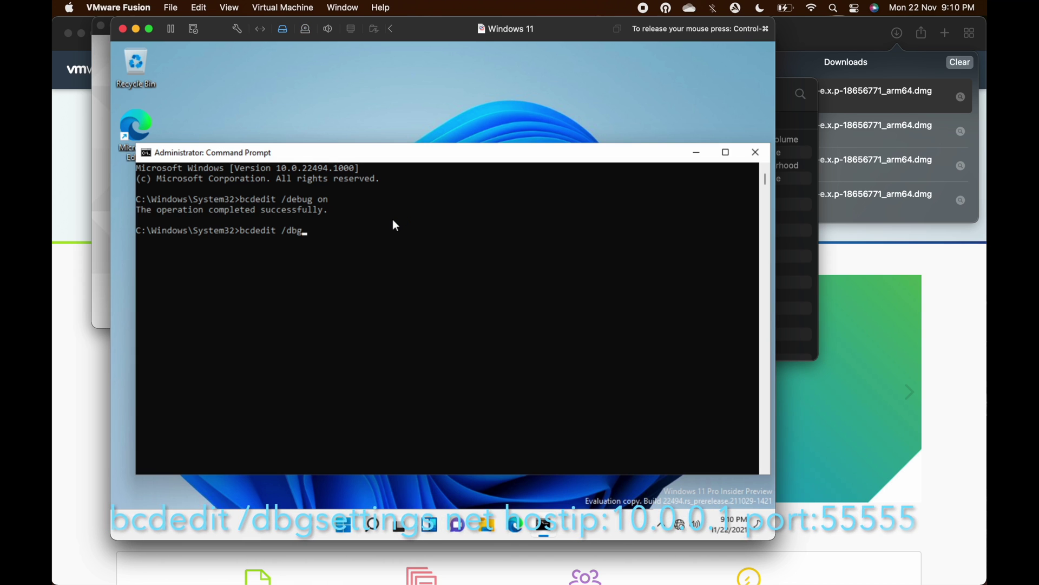
text(setting)
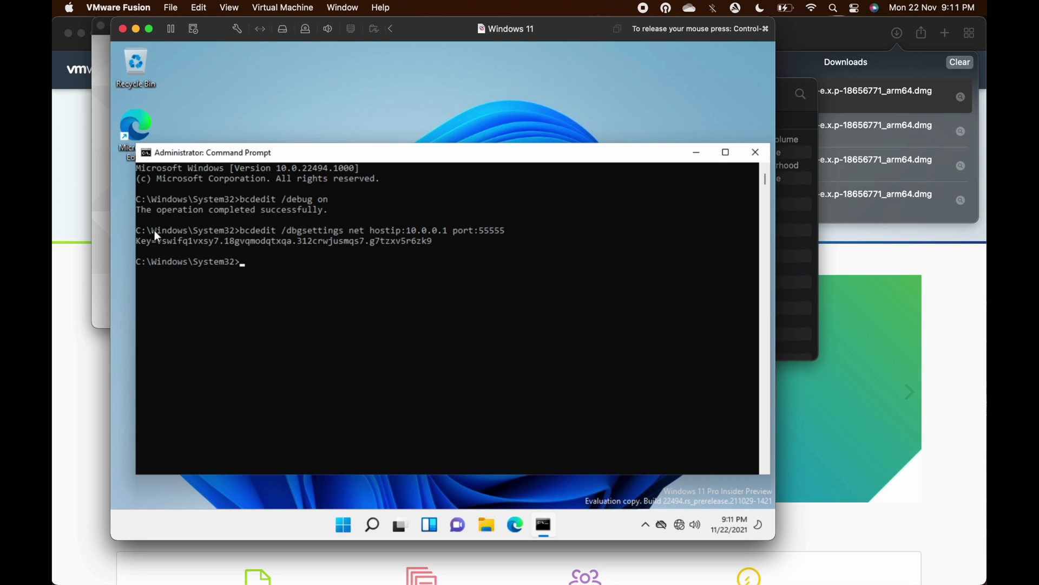
drag(140, 240, 445, 248)
Close Command Prompt, restart Windows, and enter the Mac password to allow network monitoring
click(436, 303)
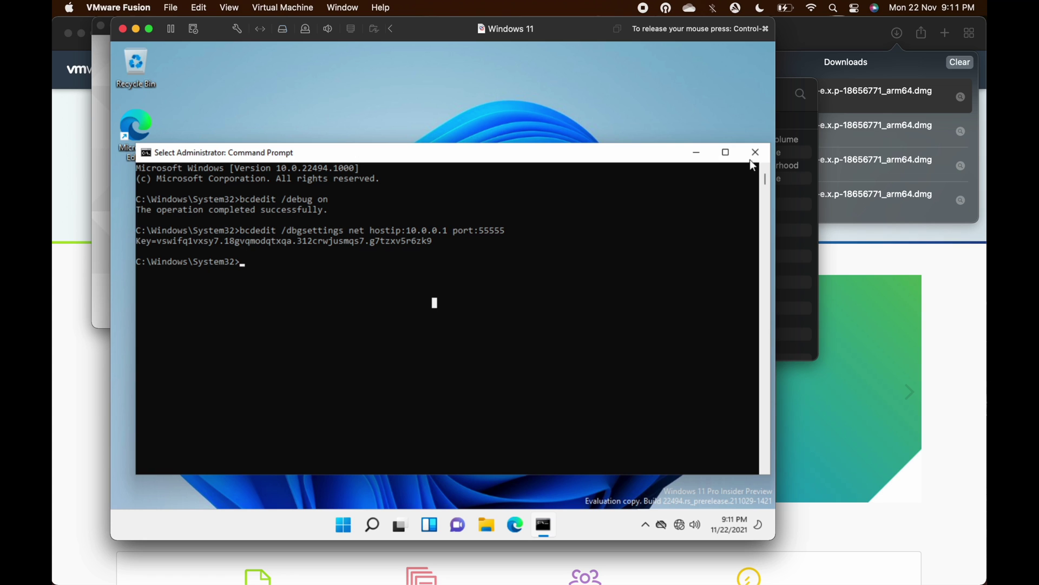
click(755, 154)
click(356, 525)
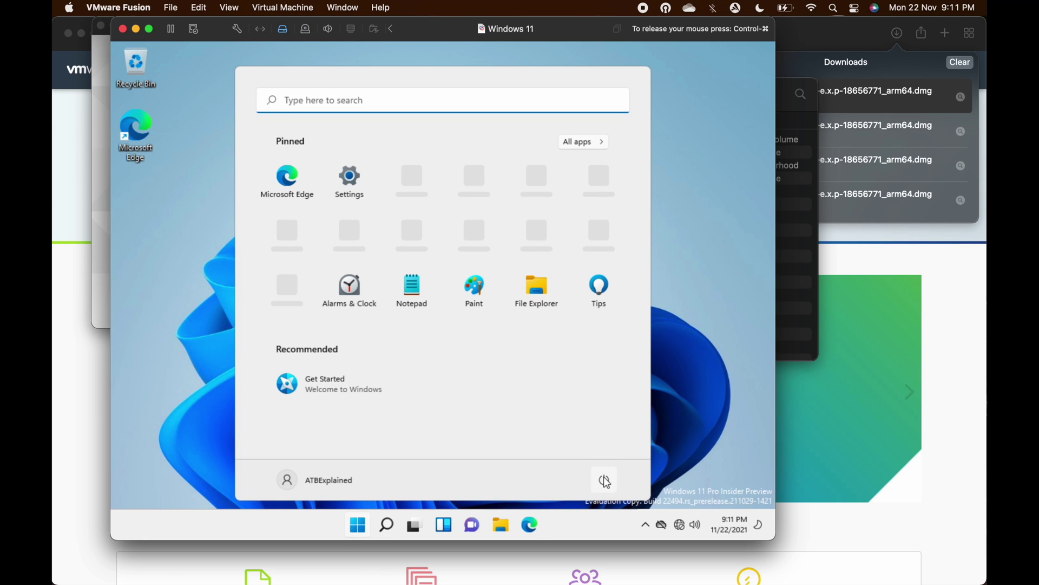
click(603, 477)
click(593, 444)
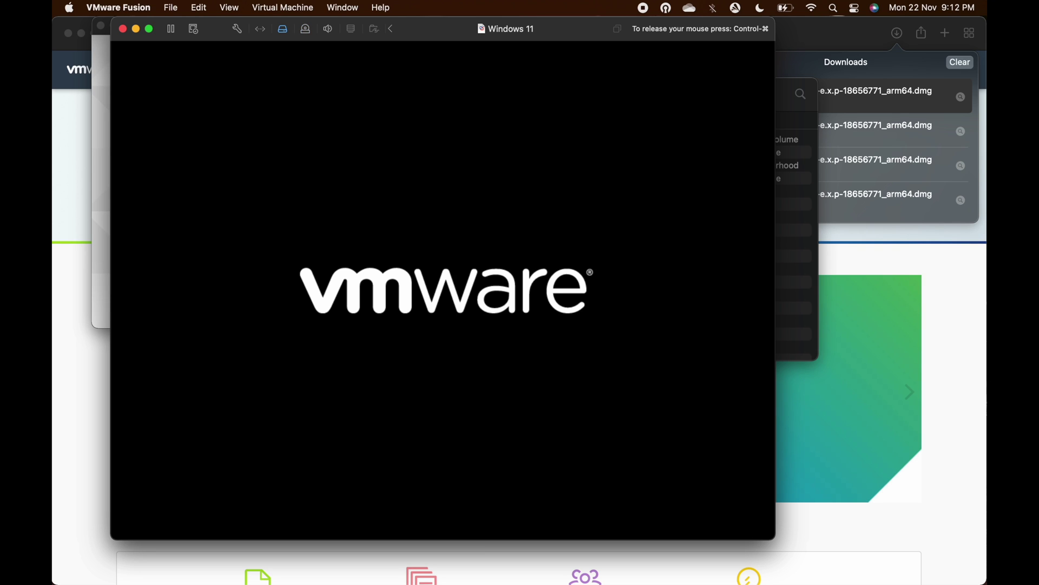
text(•)
text(•••••)
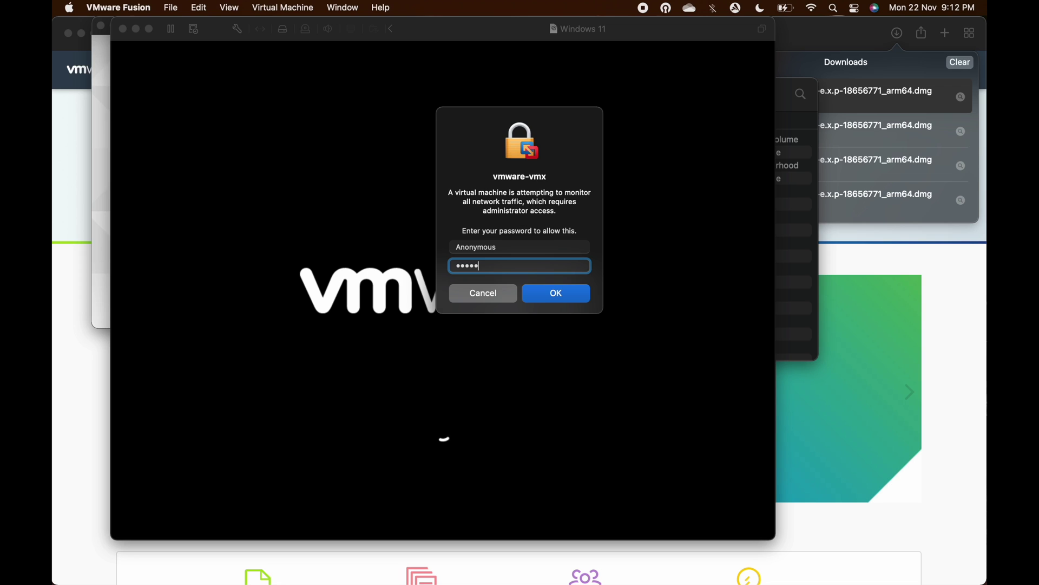
key(Return)
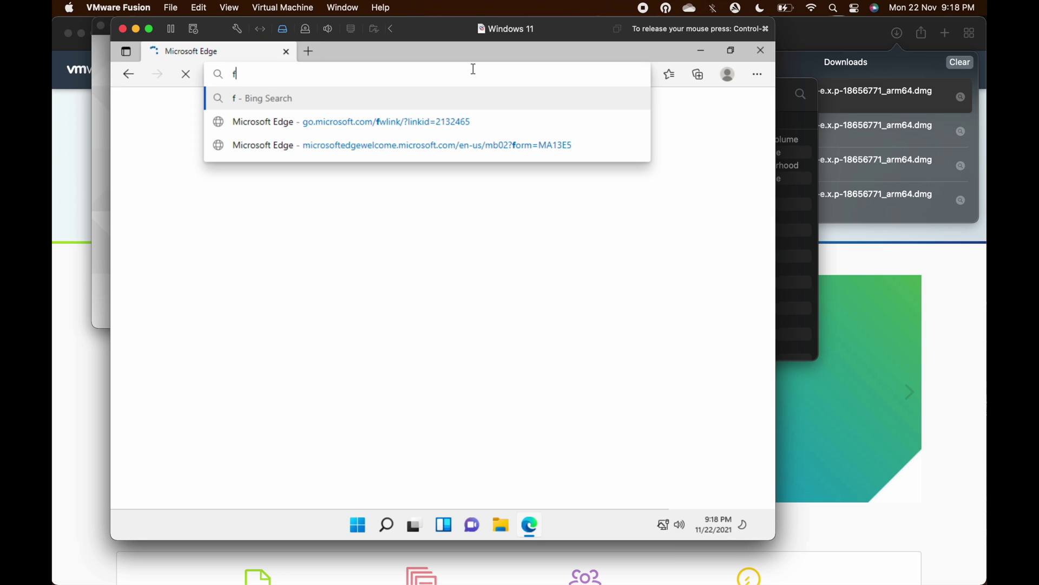
Load fast.com in Edge to run the internet speed test
text(ast)
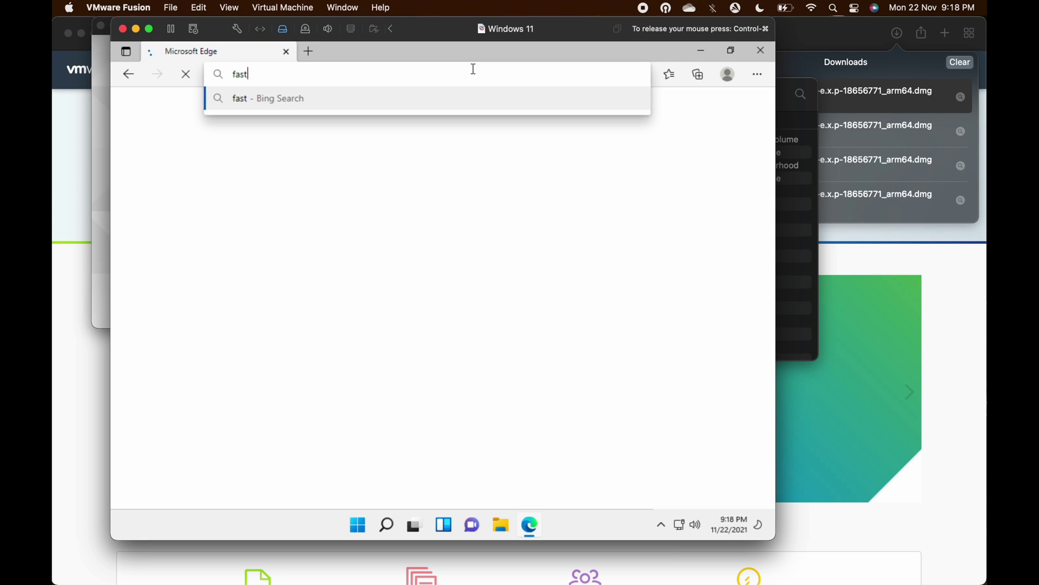
text(.com)
key(Return)
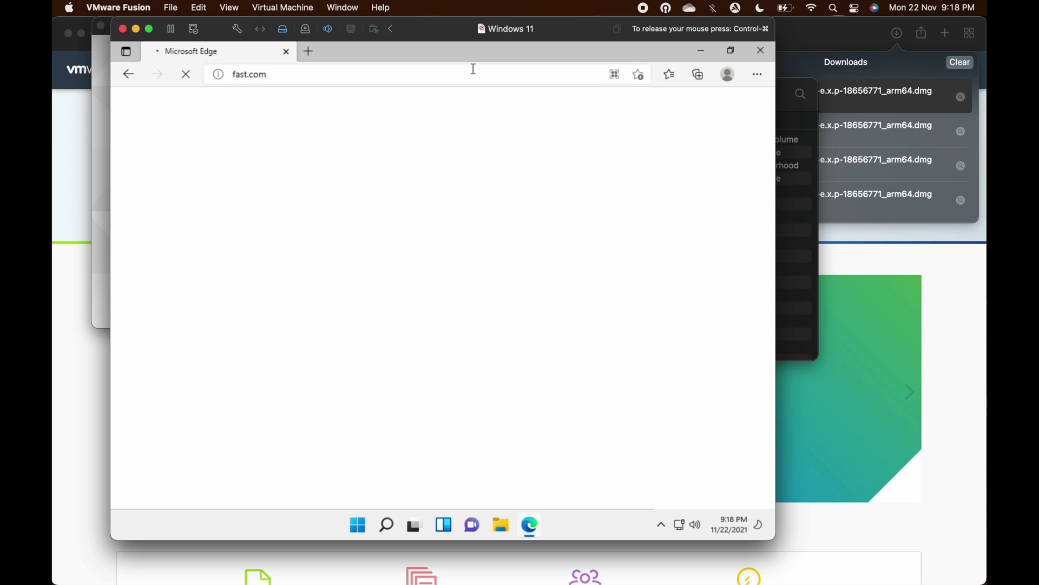